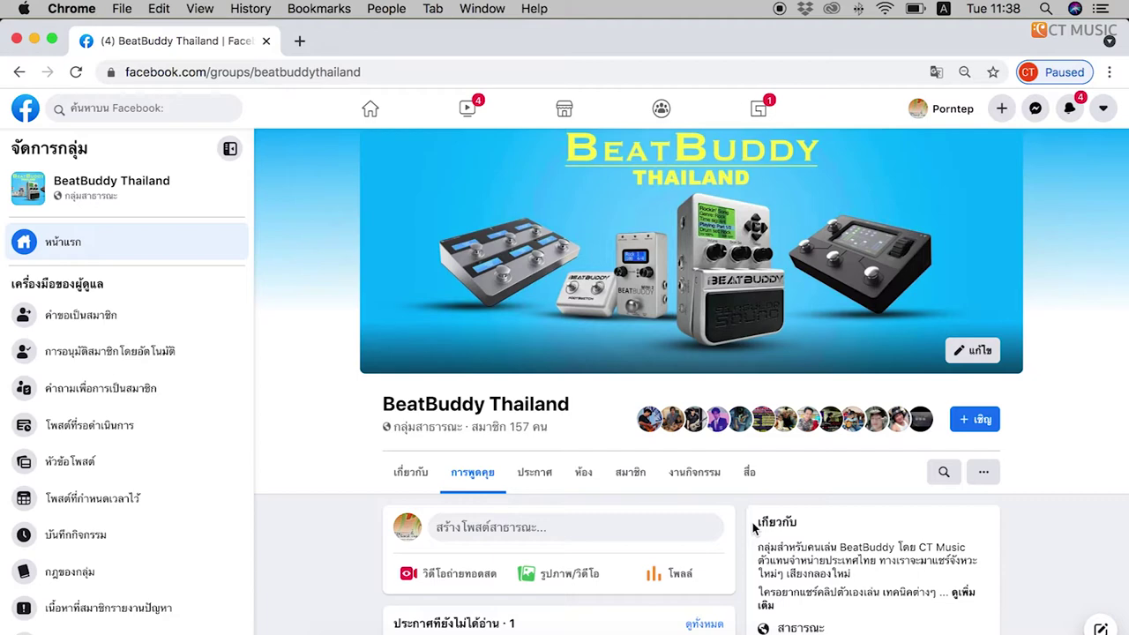
# - Look through the recent posts and comments in the BeatBuddy Thailand Facebook group
pyautogui.scroll(-15, 754, 528)
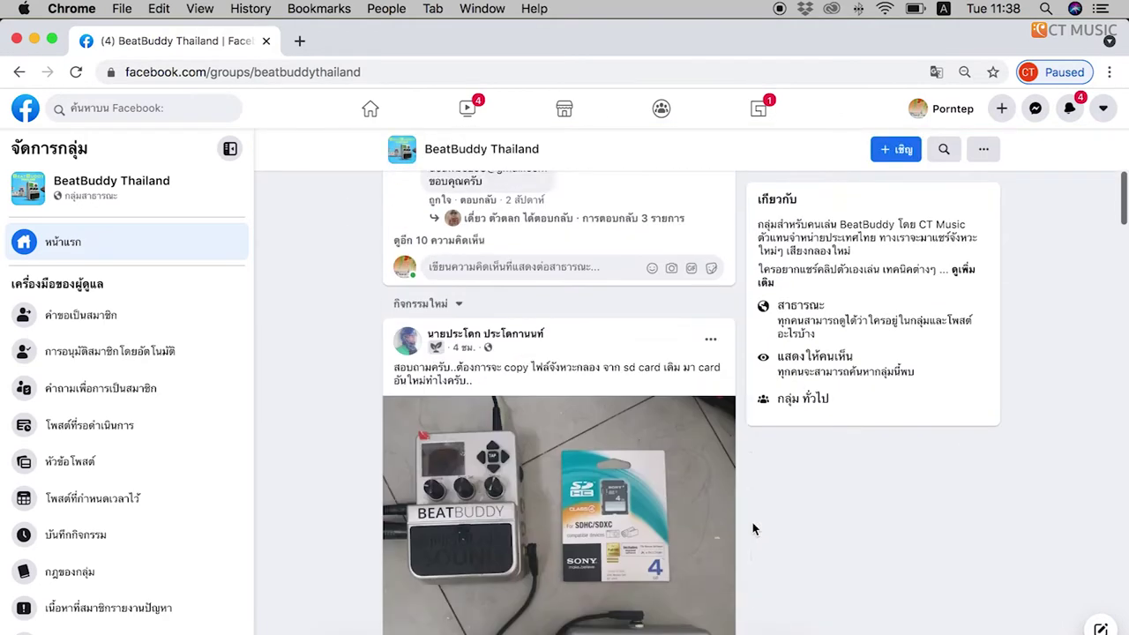
pyautogui.scroll(-2, 752, 527)
pyautogui.scroll(2, 752, 526)
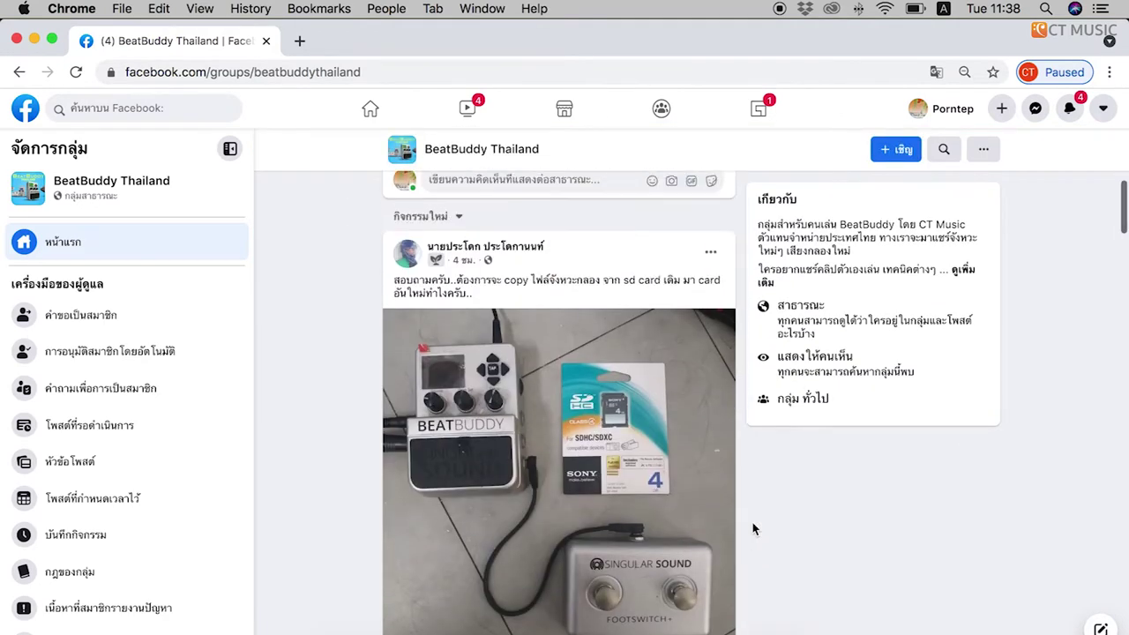
pyautogui.scroll(-2, 752, 527)
pyautogui.scroll(-5, 753, 528)
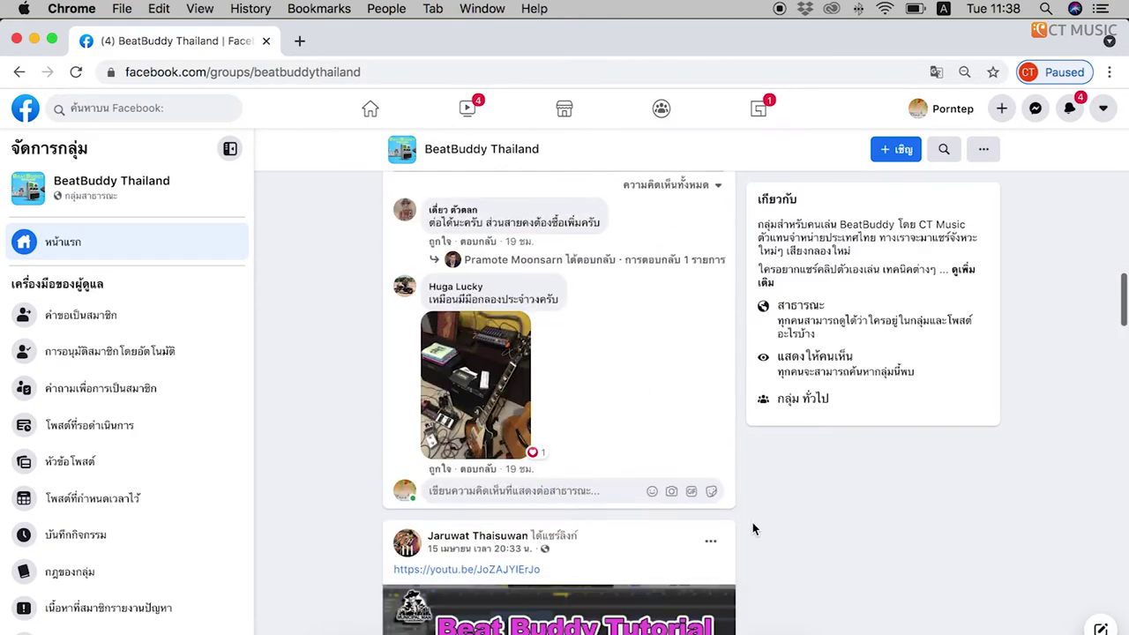
pyautogui.scroll(-5, 752, 527)
pyautogui.scroll(-2, 752, 527)
pyautogui.scroll(3, 752, 527)
pyautogui.scroll(15, 752, 527)
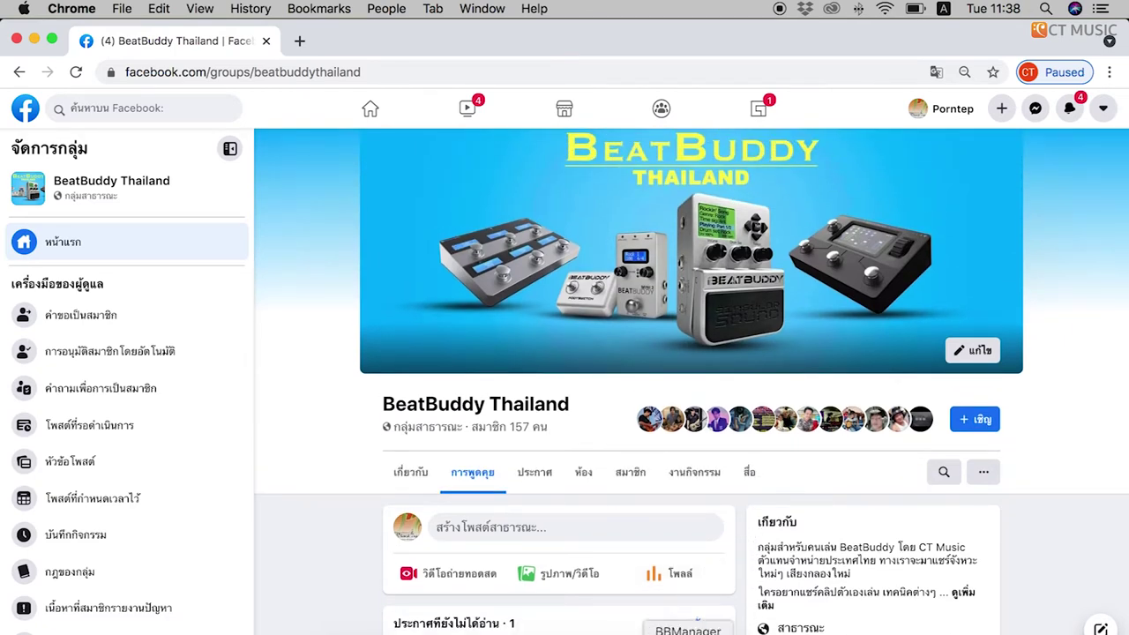
# - Switch to BeatBuddy Manager and create a new song folder in the Metal.bbp project
pyautogui.click(687, 632)
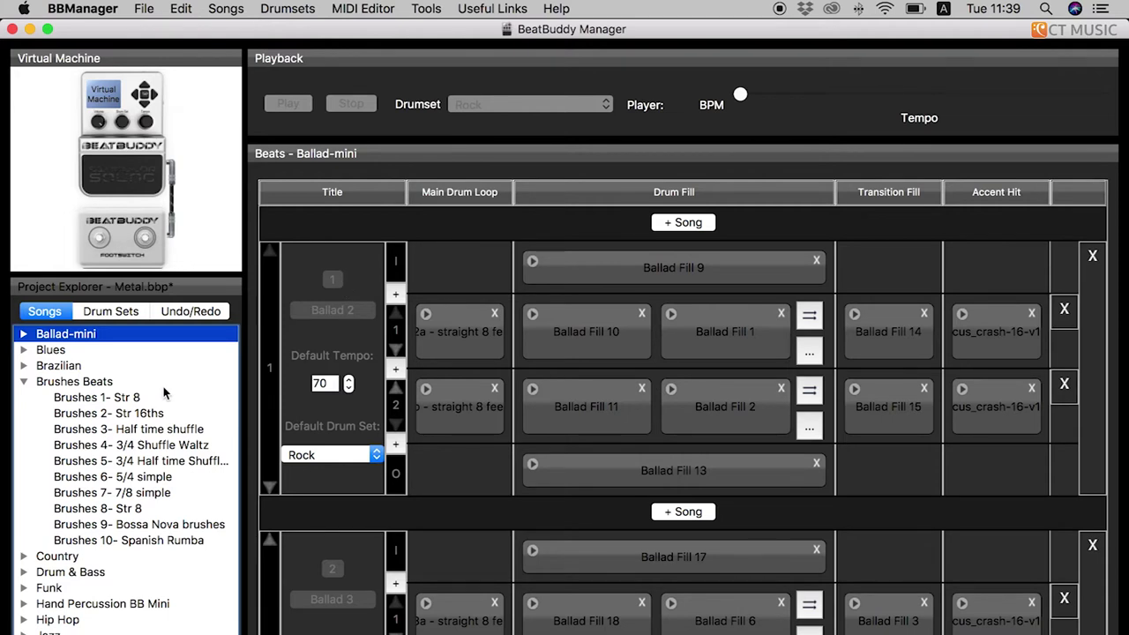
pyautogui.scroll(-3, 146, 416)
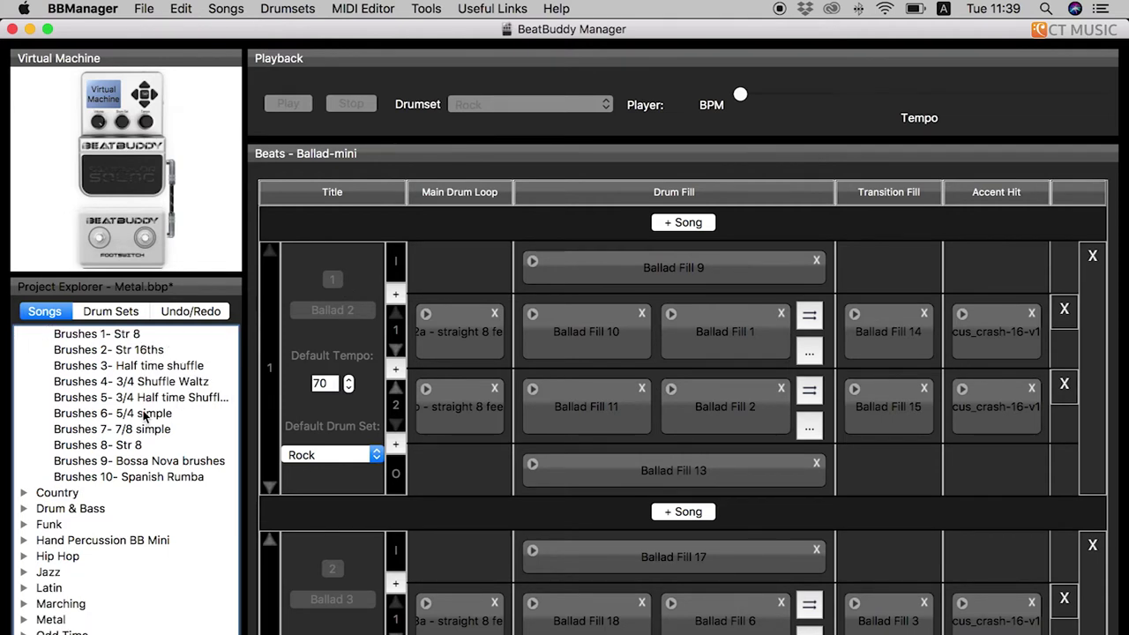
pyautogui.scroll(-5, 146, 416)
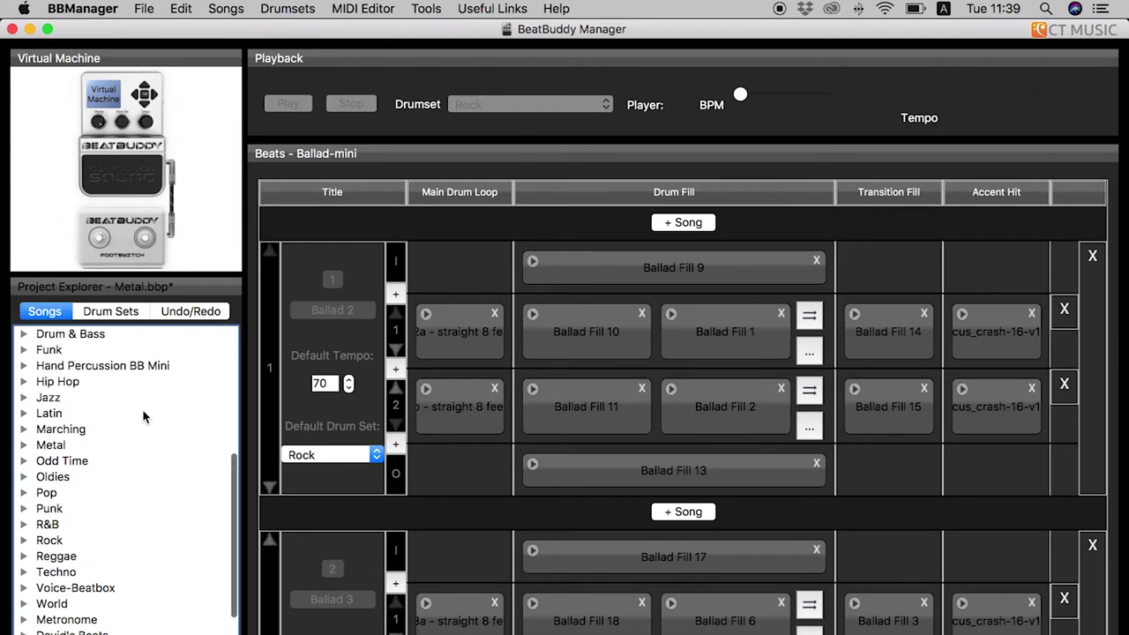
pyautogui.scroll(8, 145, 416)
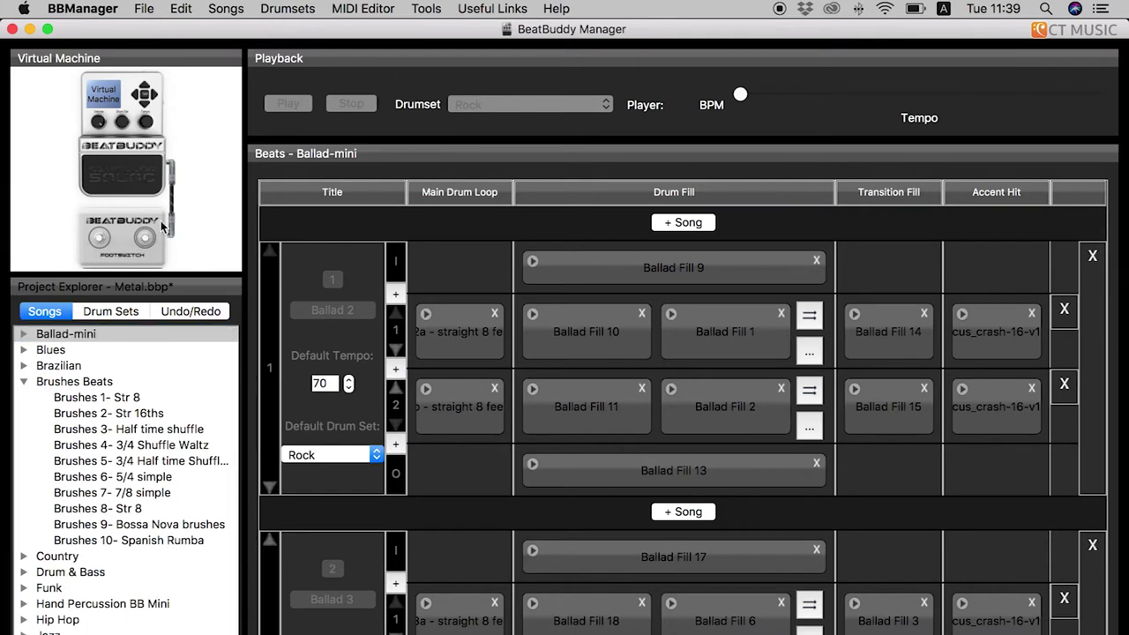
pyautogui.click(226, 8)
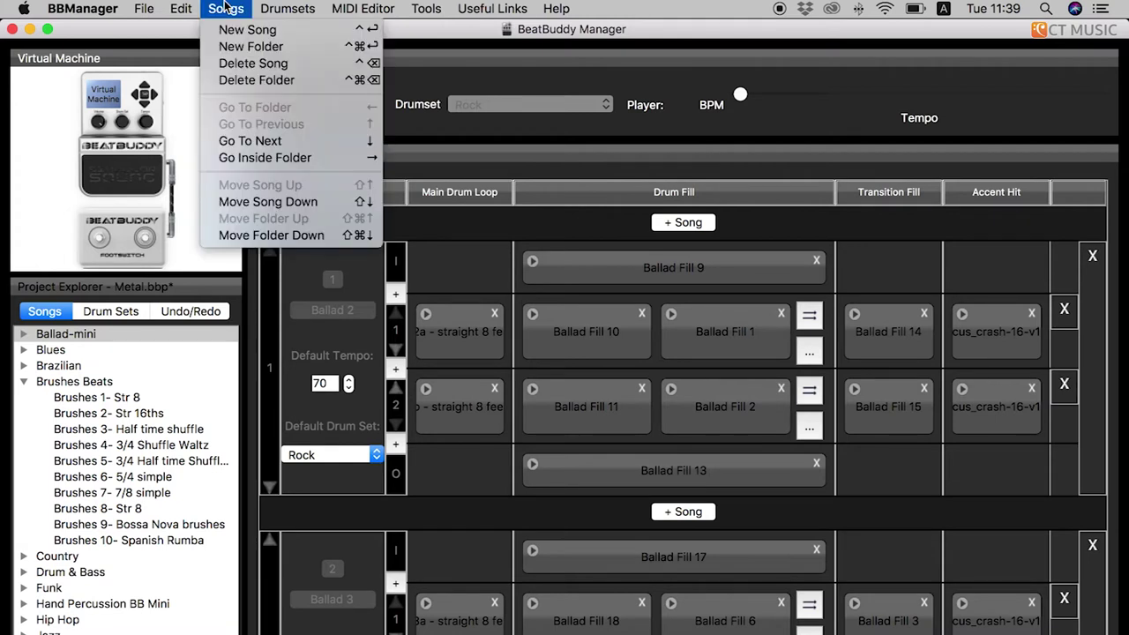
pyautogui.click(247, 47)
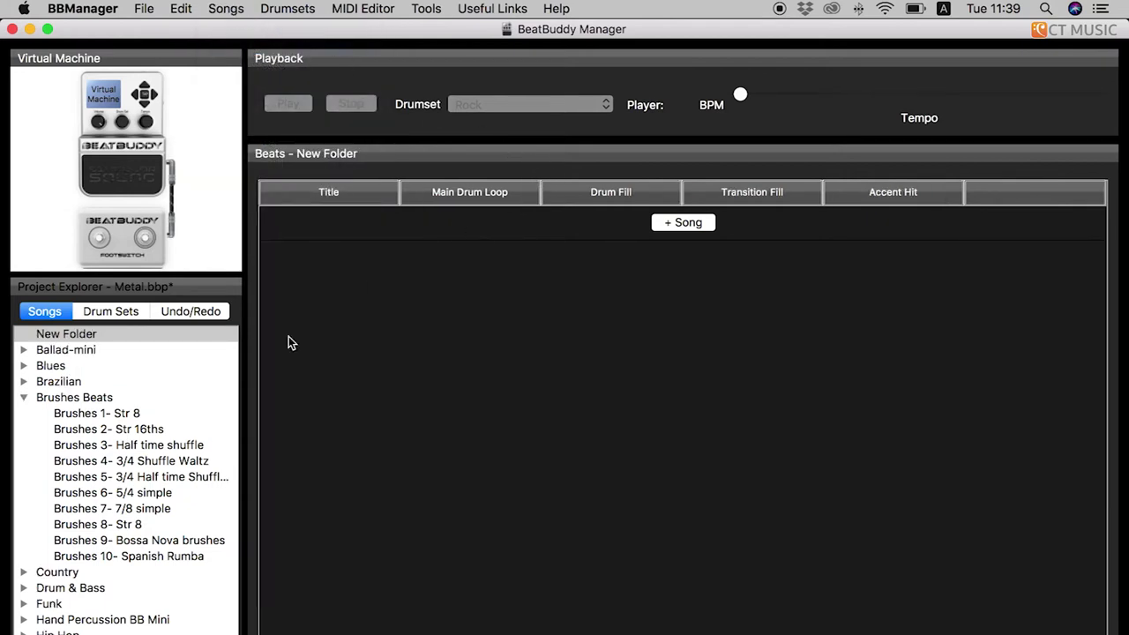
# - Rename the newly created folder as thai and add a new empty song inside it
pyautogui.scroll(-5, 126, 416)
pyautogui.scroll(5, 88, 411)
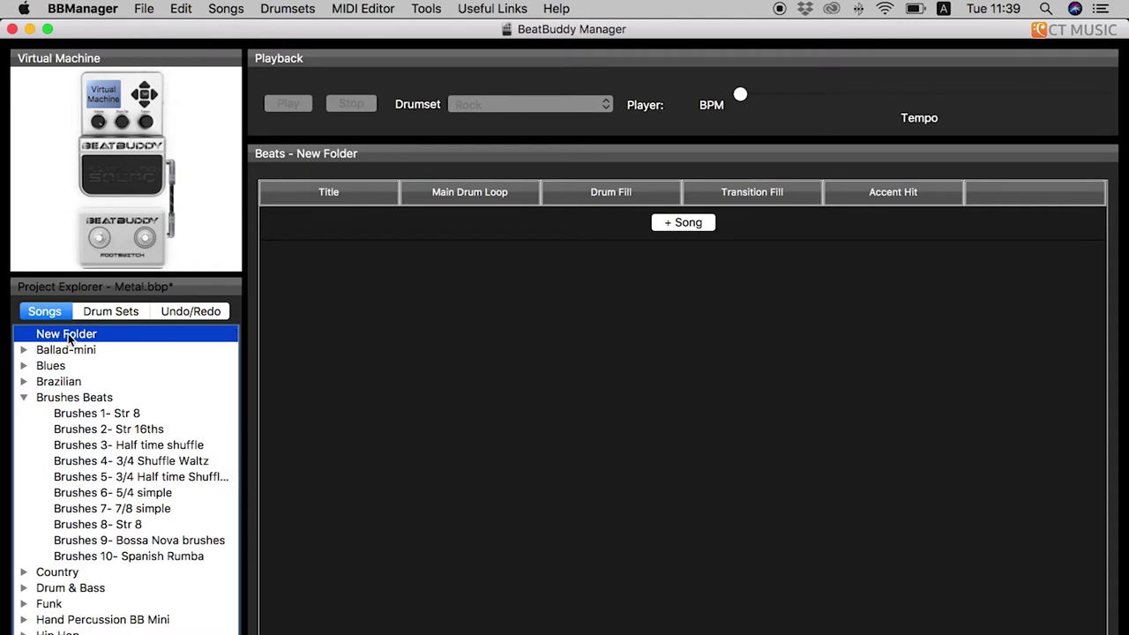
pyautogui.doubleClick(70, 338)
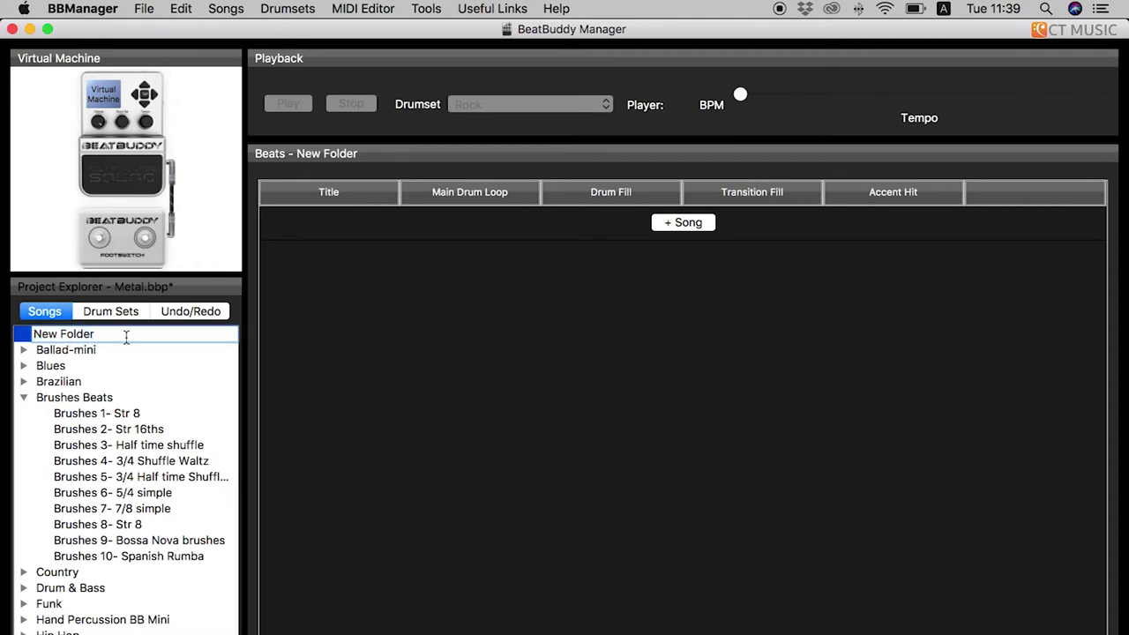
pyautogui.write('thai')
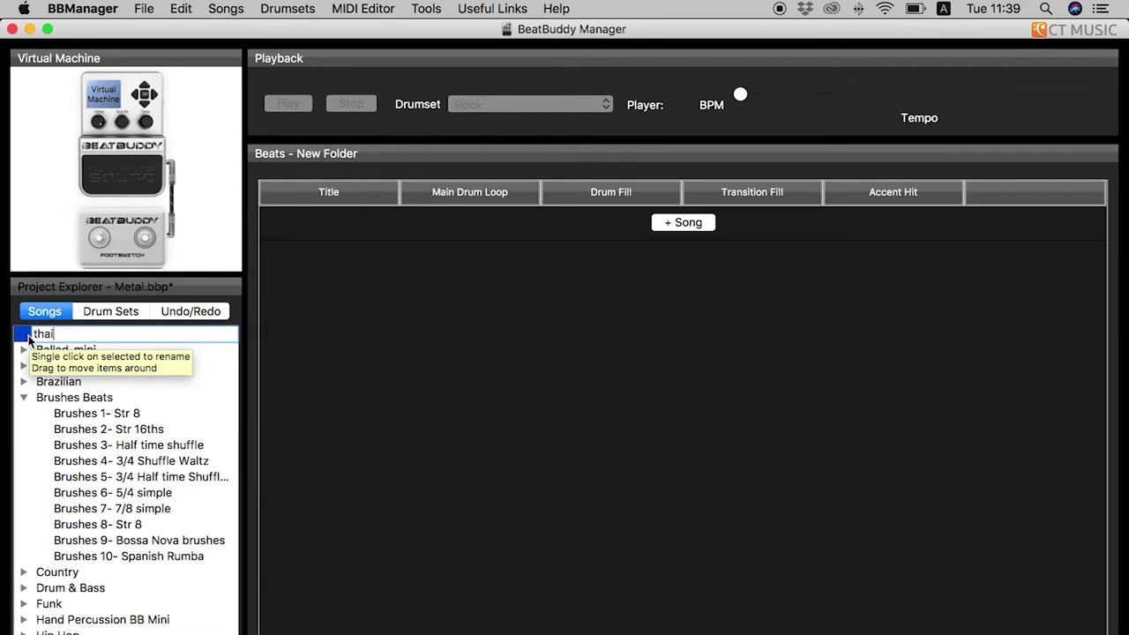
pyautogui.press('Return')
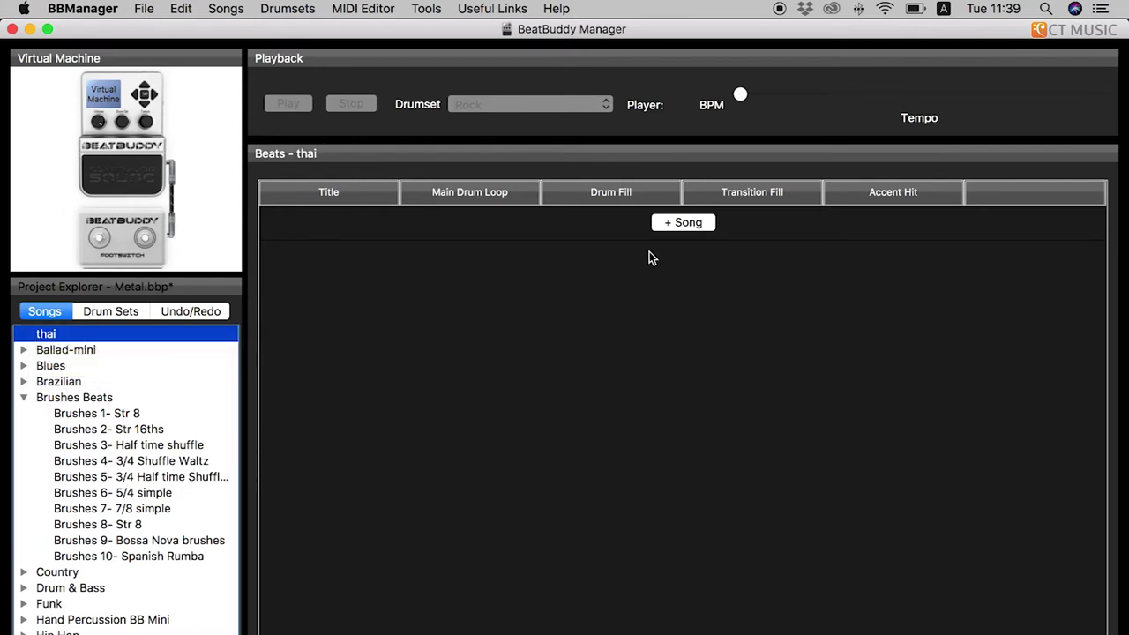
pyautogui.click(231, 8)
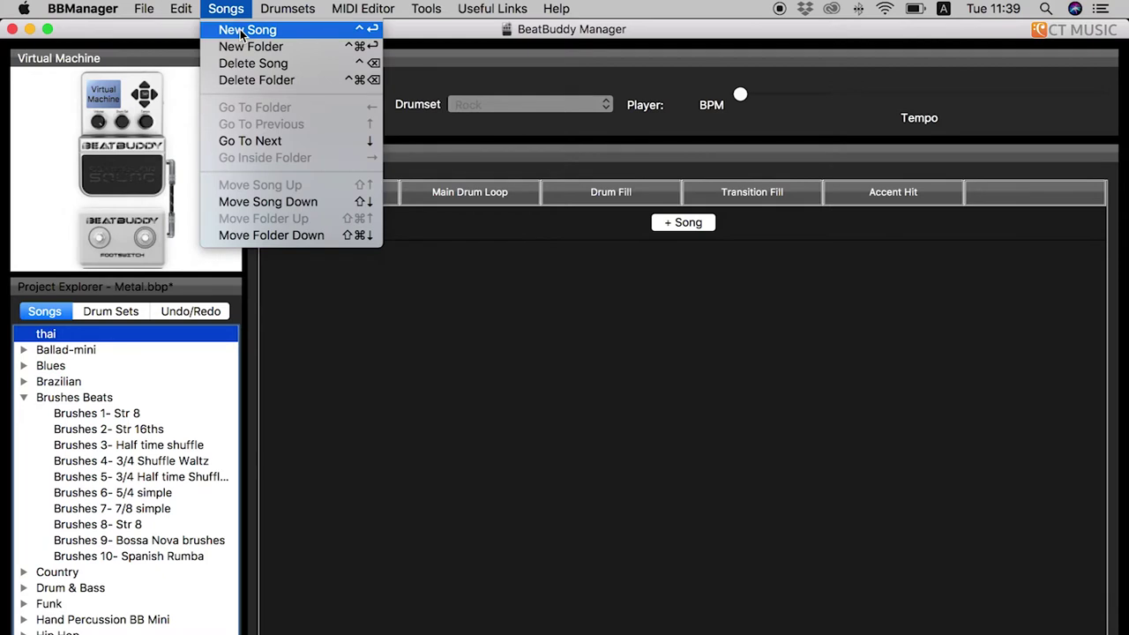
pyautogui.click(242, 30)
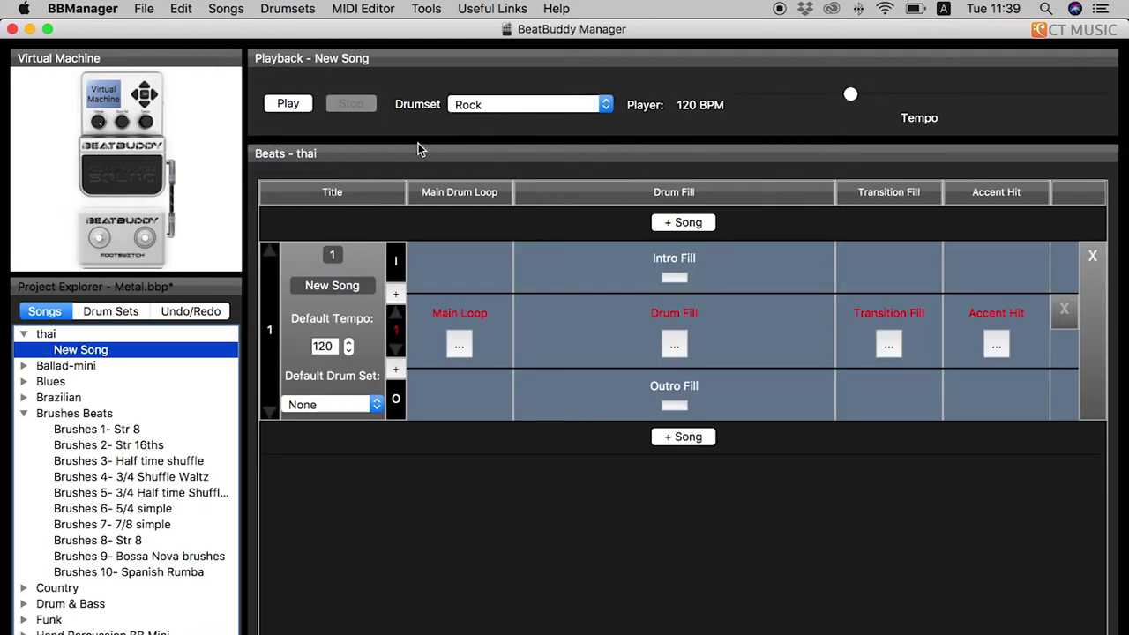
# - Import the song file 3 Cha.sng from Downloads > download > Song into the thai folder
pyautogui.click(143, 9)
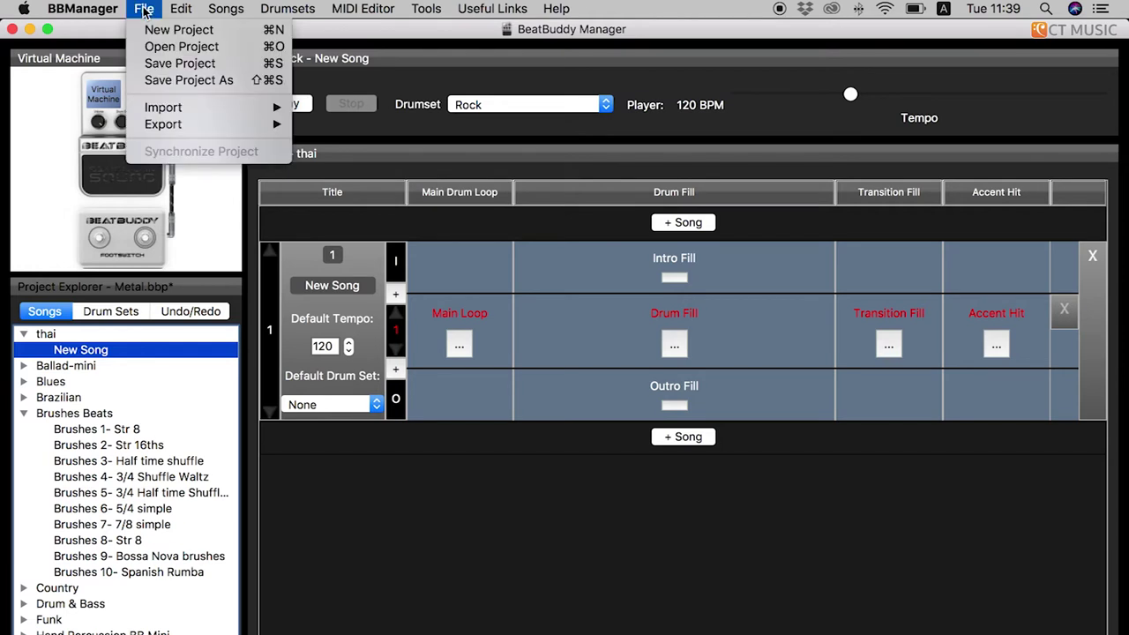
pyautogui.moveTo(159, 108)
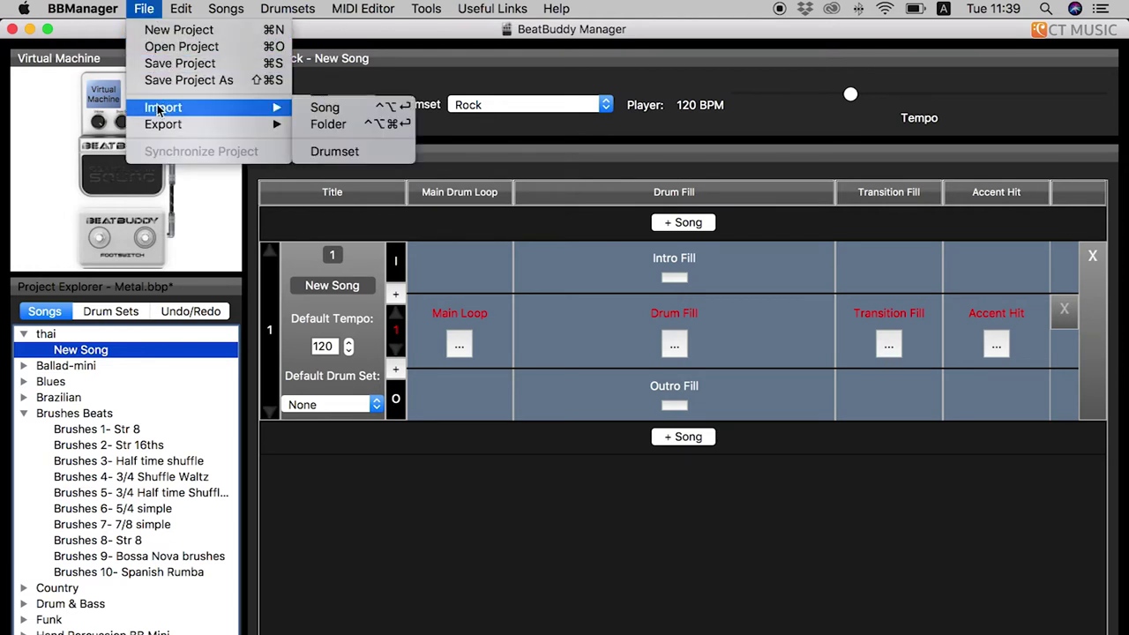
pyautogui.click(313, 105)
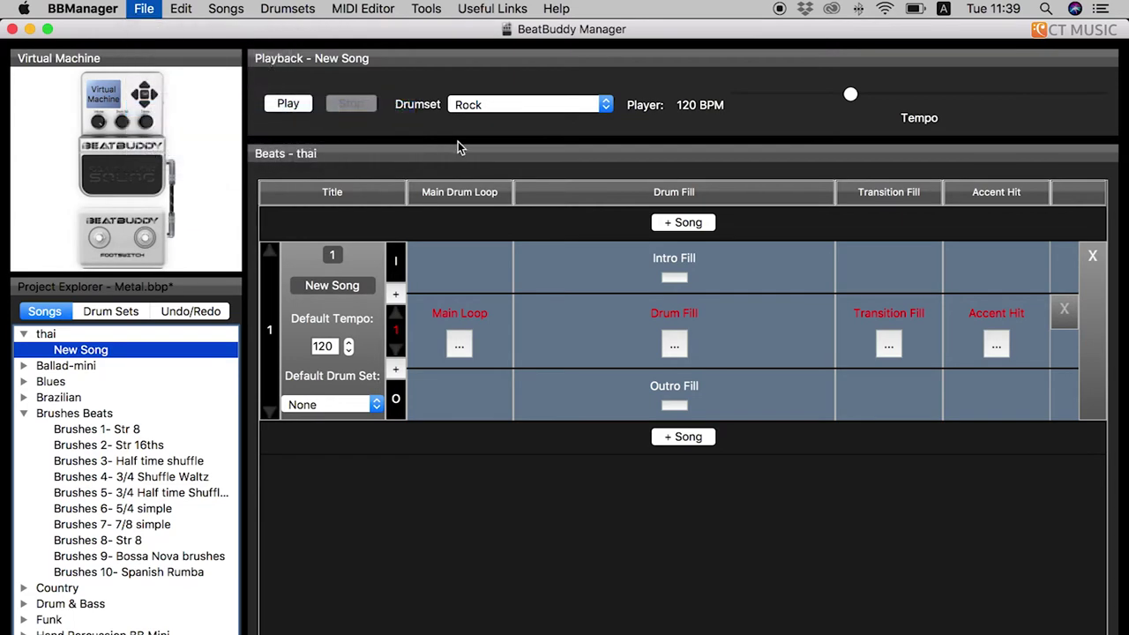
pyautogui.hscroll(-5, 500, 219)
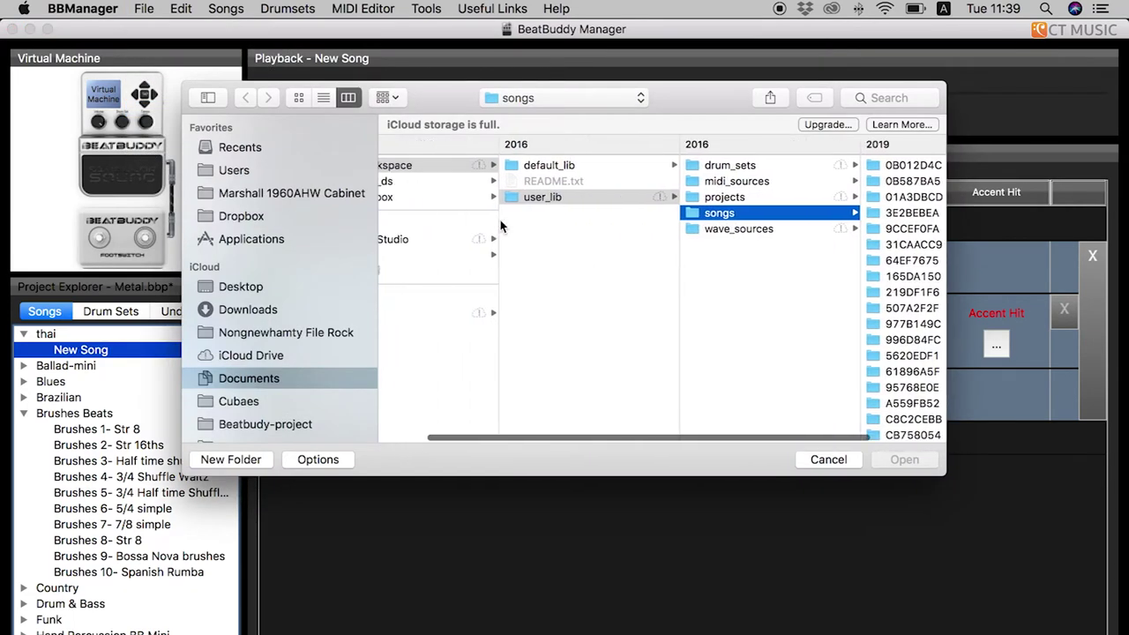
pyautogui.click(261, 312)
pyautogui.click(441, 148)
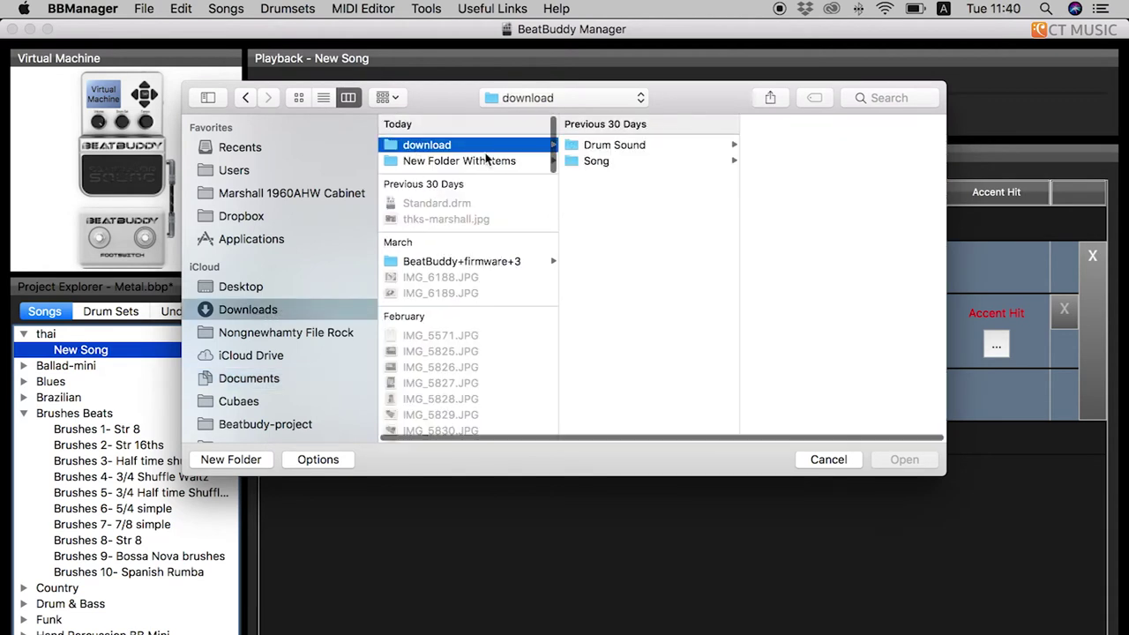
pyautogui.click(597, 161)
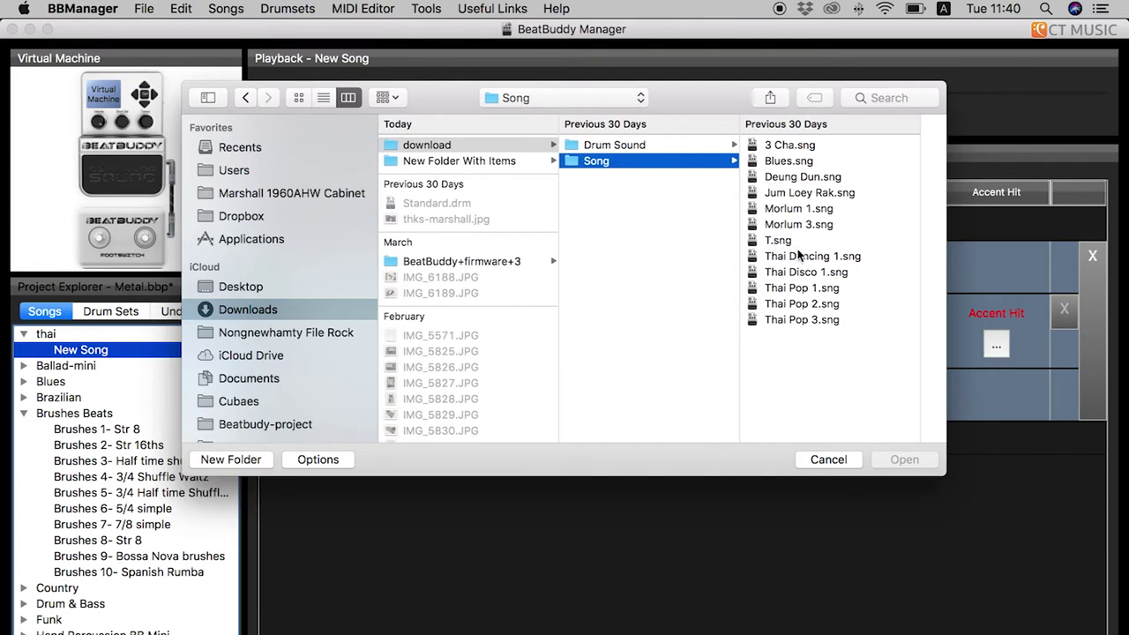
pyautogui.click(788, 147)
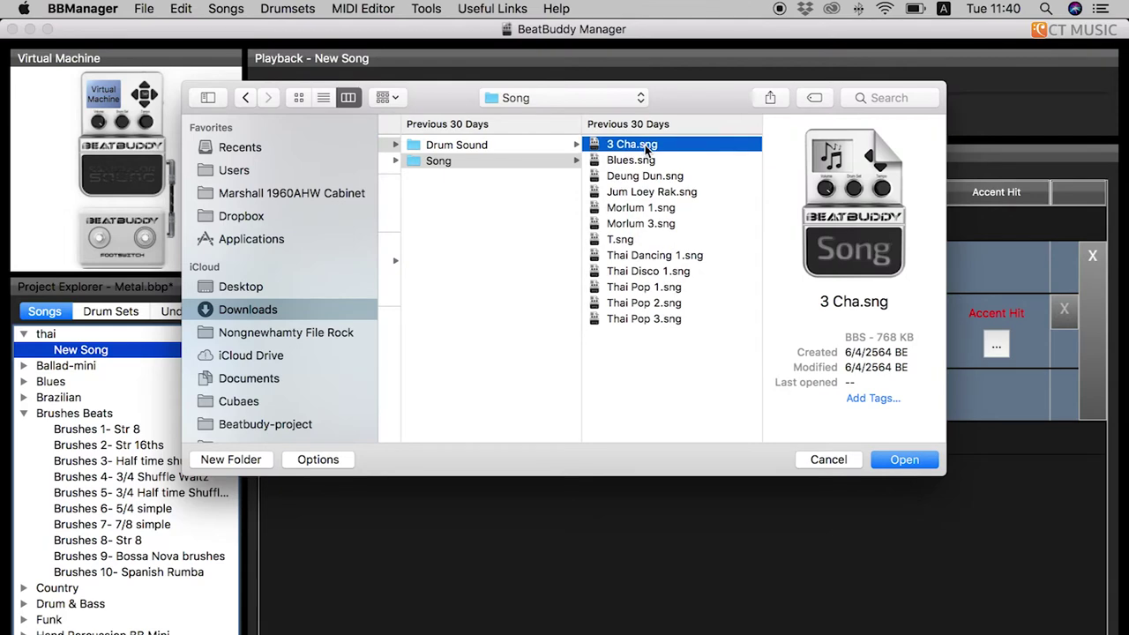
pyautogui.click(900, 459)
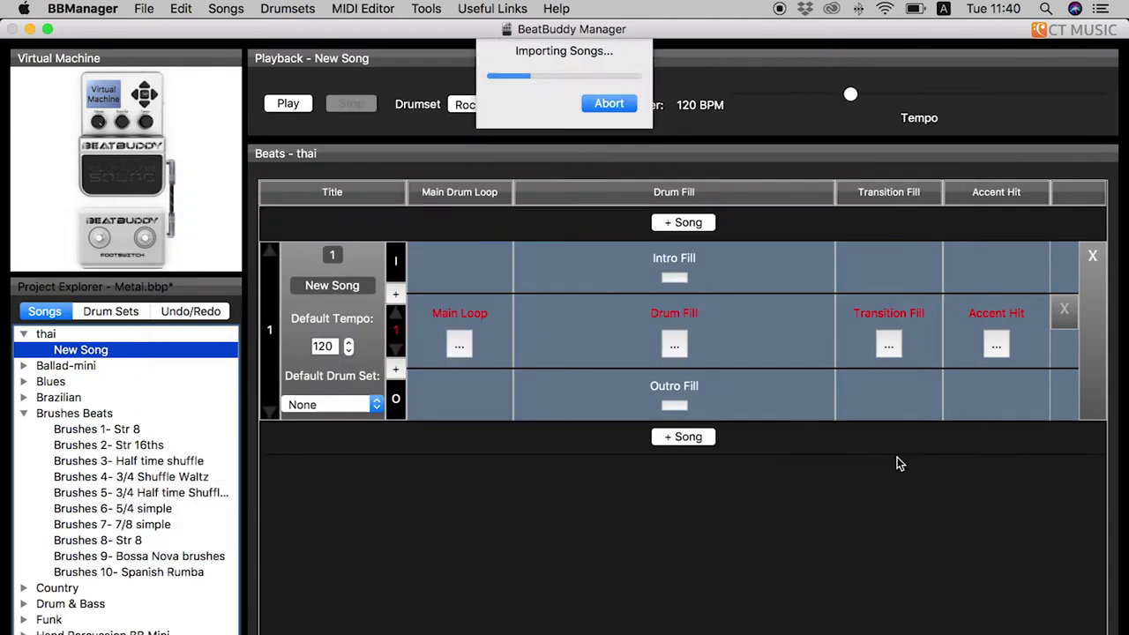
pyautogui.scroll(-2, 739, 433)
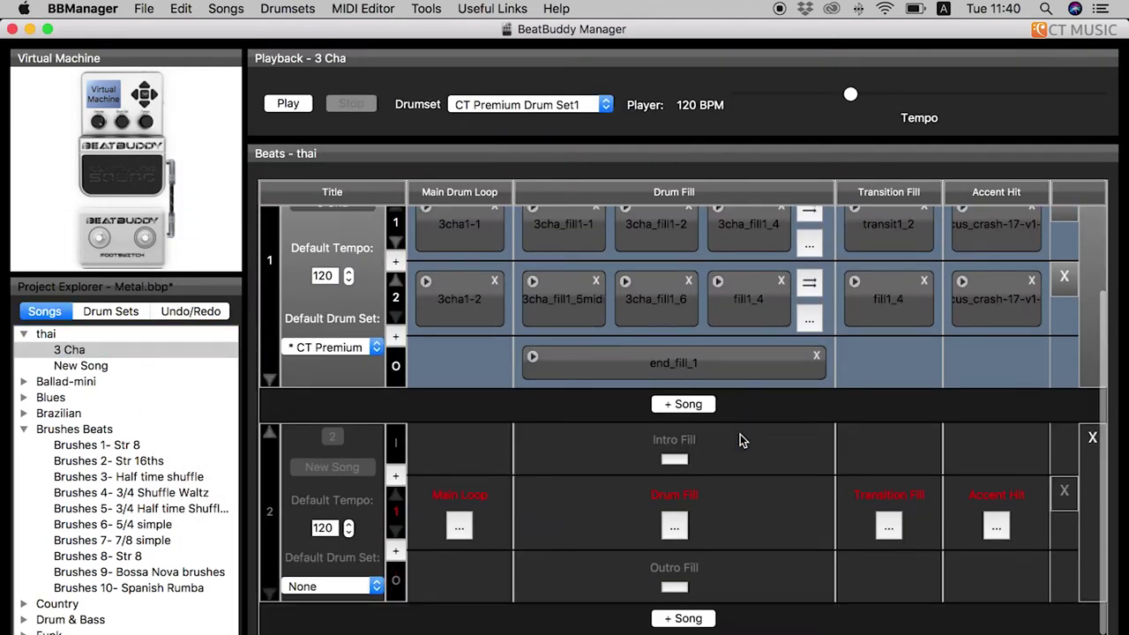
pyautogui.scroll(1, 740, 434)
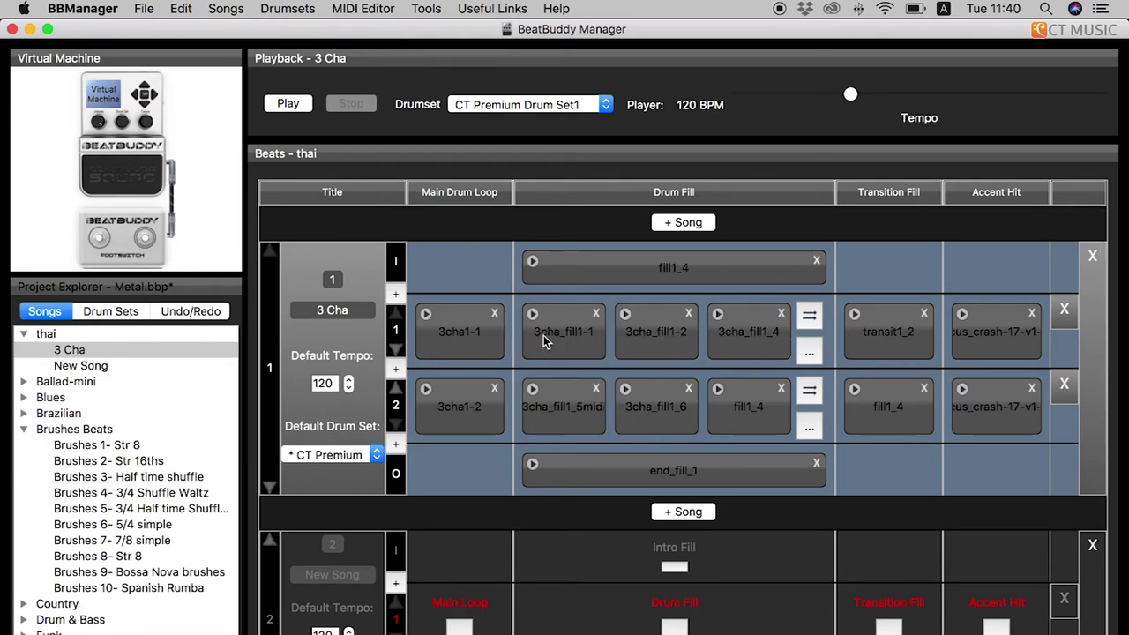
pyautogui.scroll(-3, 661, 444)
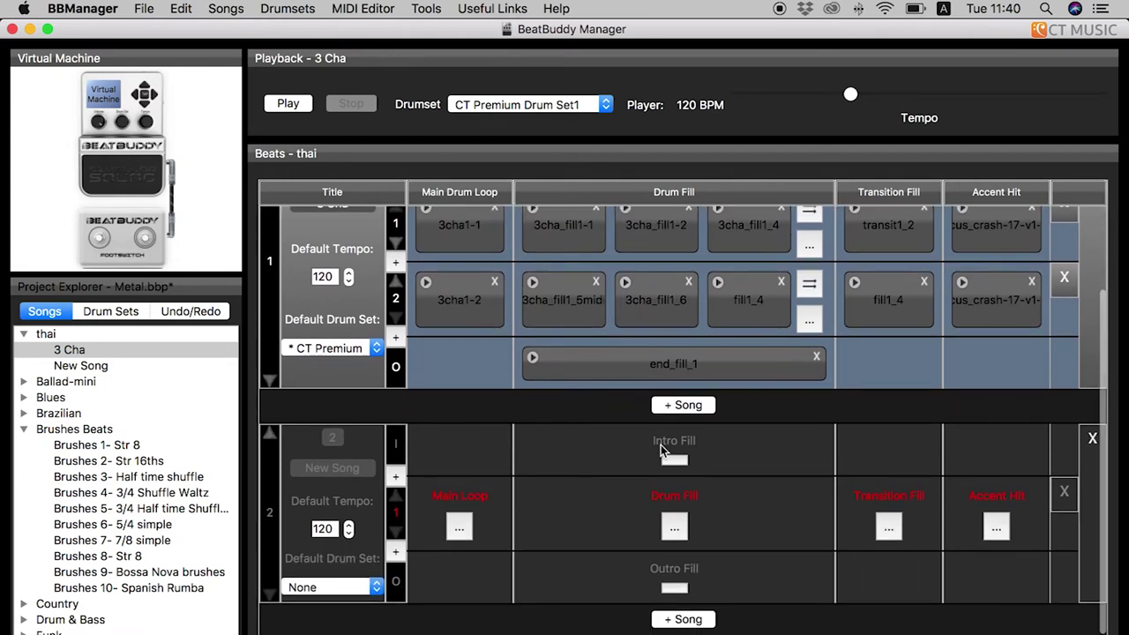
# - Import the song file Thai Disco 1.sng from the Song folder into the thai folder
pyautogui.click(217, 9)
pyautogui.moveTo(146, 9)
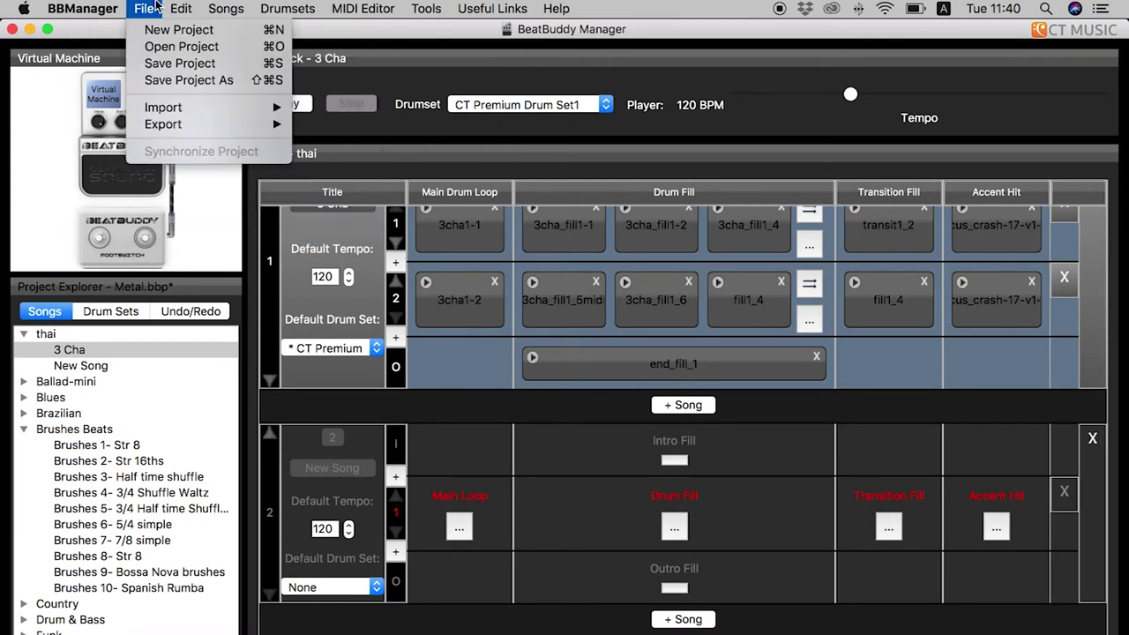
pyautogui.moveTo(164, 106)
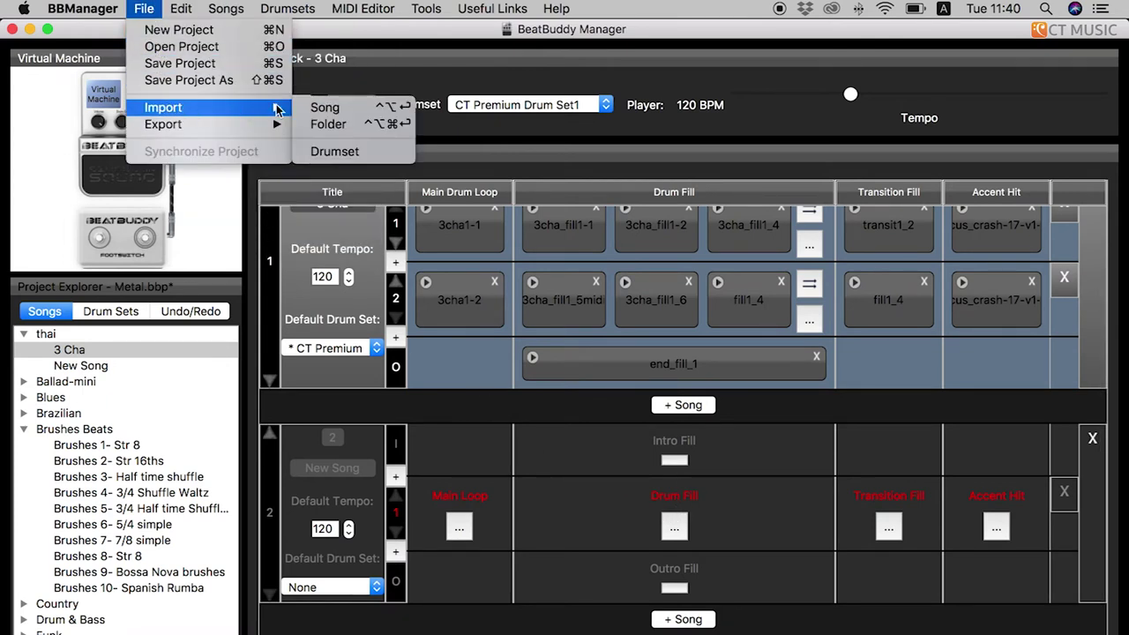
pyautogui.click(338, 108)
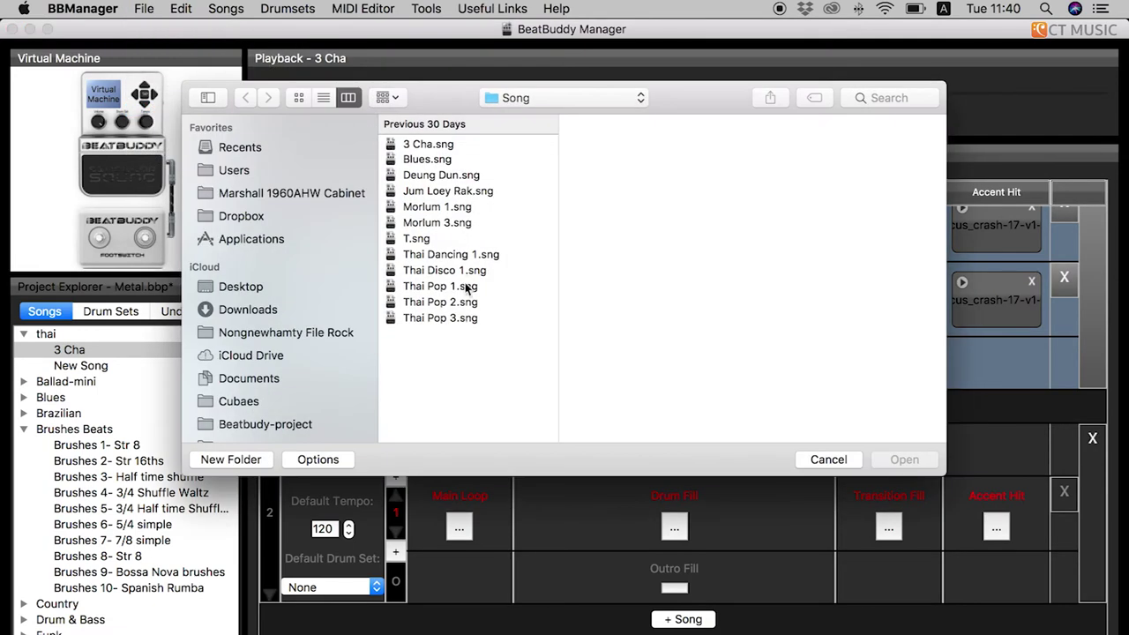
pyautogui.click(432, 269)
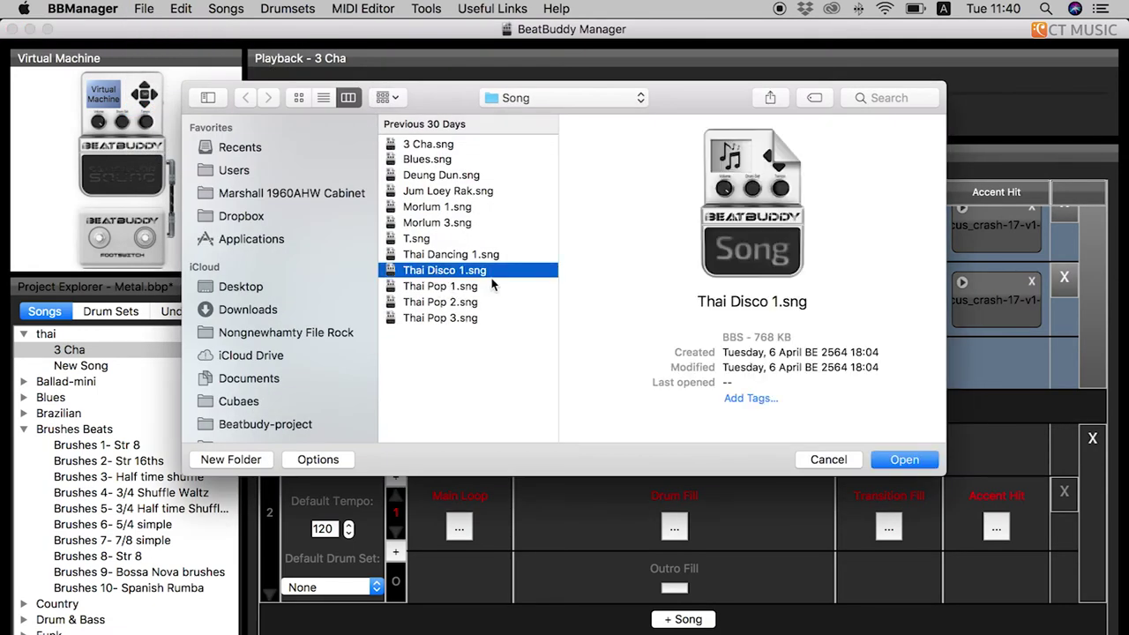
pyautogui.click(901, 460)
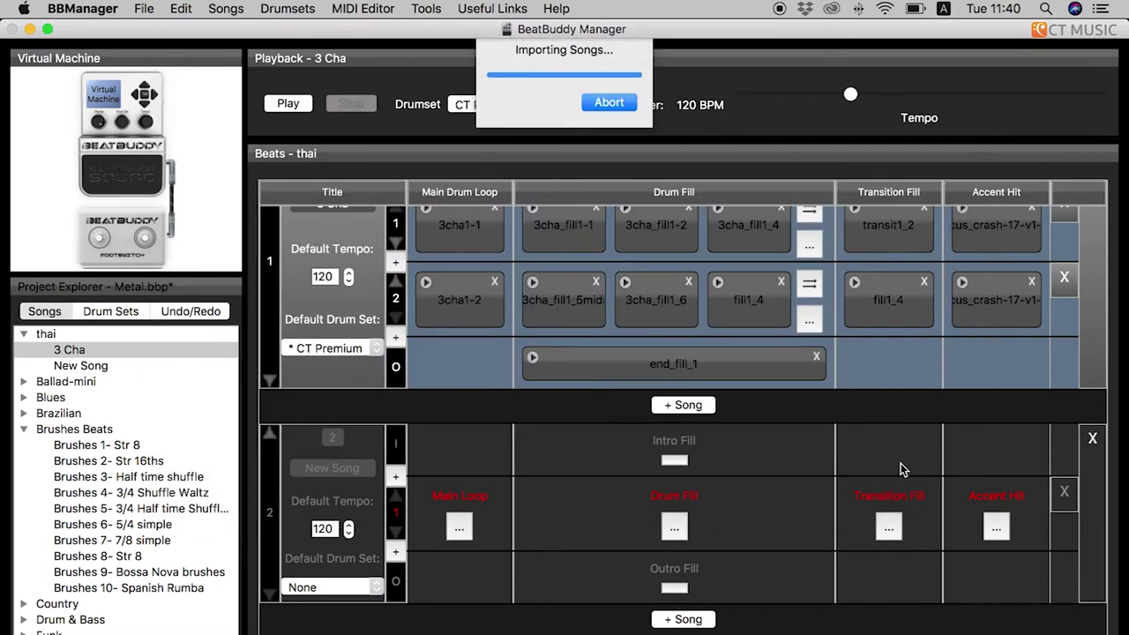
pyautogui.scroll(-3, 899, 472)
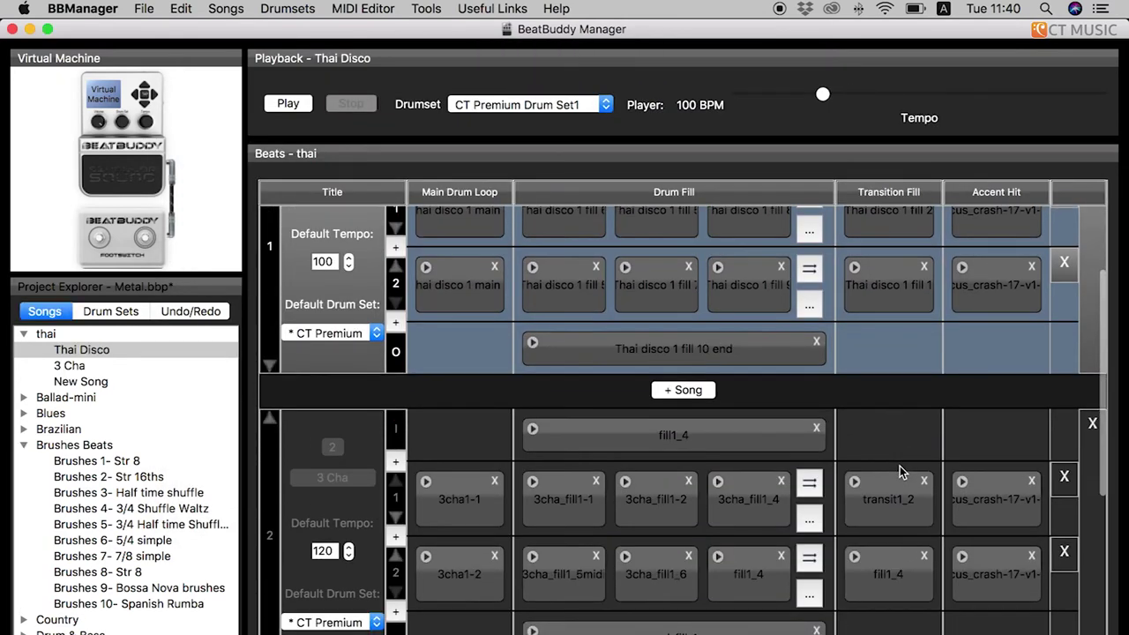
pyautogui.scroll(-2, 501, 516)
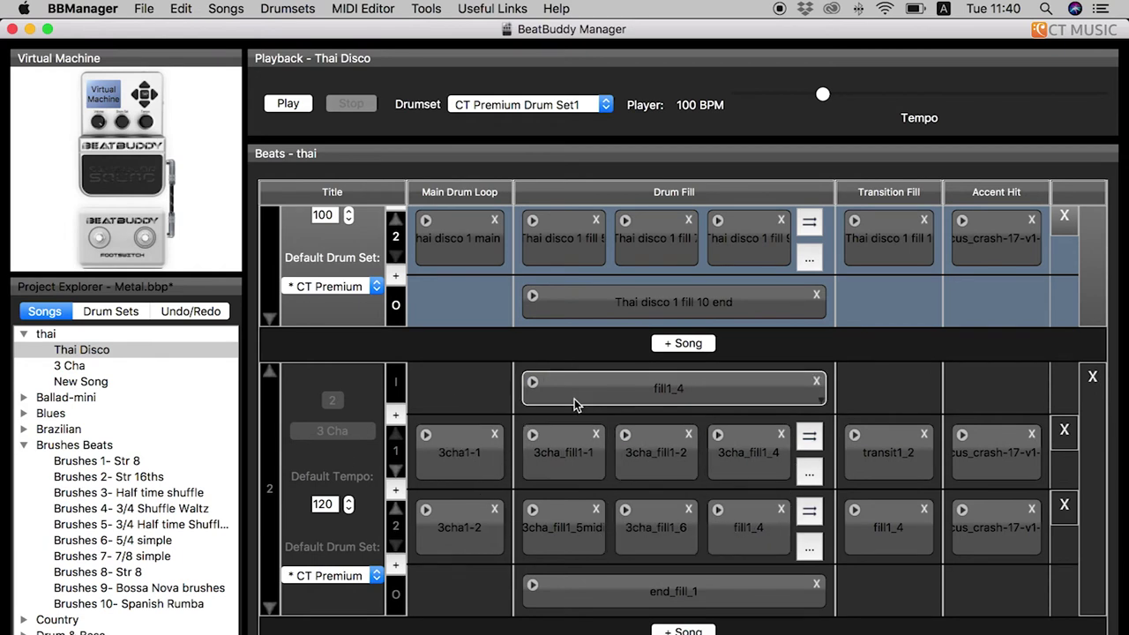
pyautogui.scroll(1, 574, 399)
pyautogui.scroll(4, 574, 398)
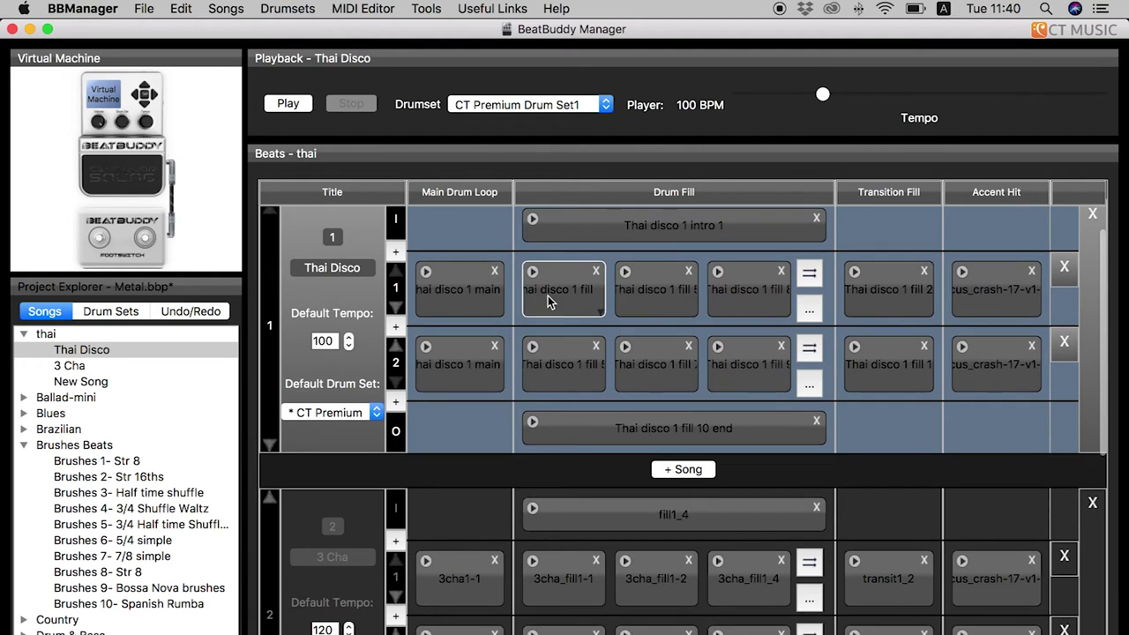
# - Import the drum set file CT Premium Drum Set1.drm from the Drum Sound folder into the project
pyautogui.scroll(-1, 528, 377)
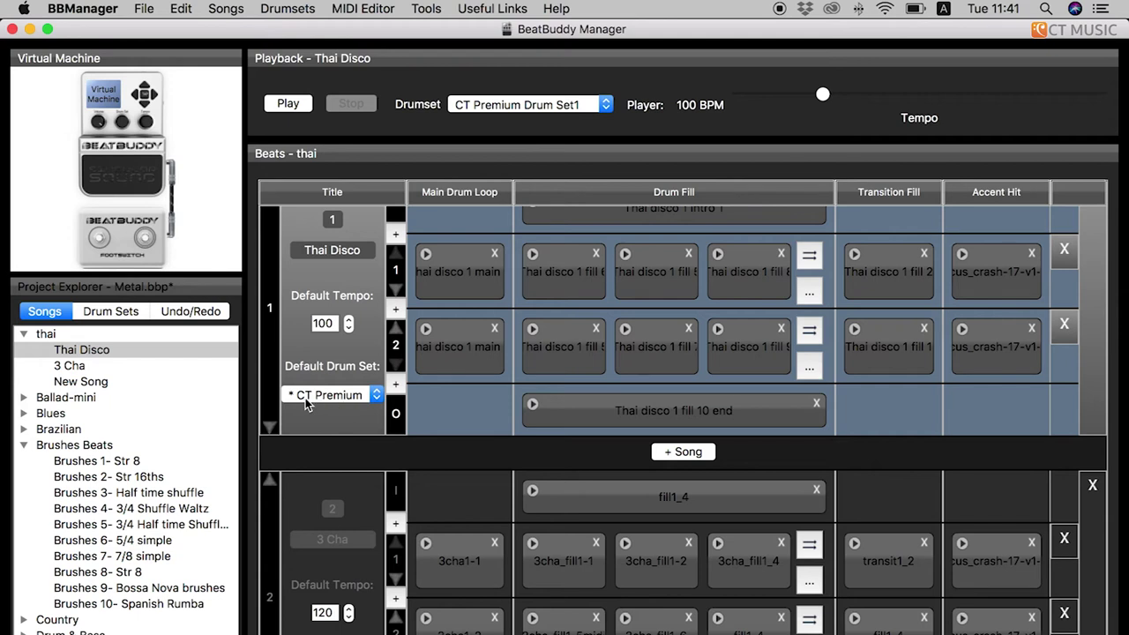
pyautogui.scroll(-3, 324, 428)
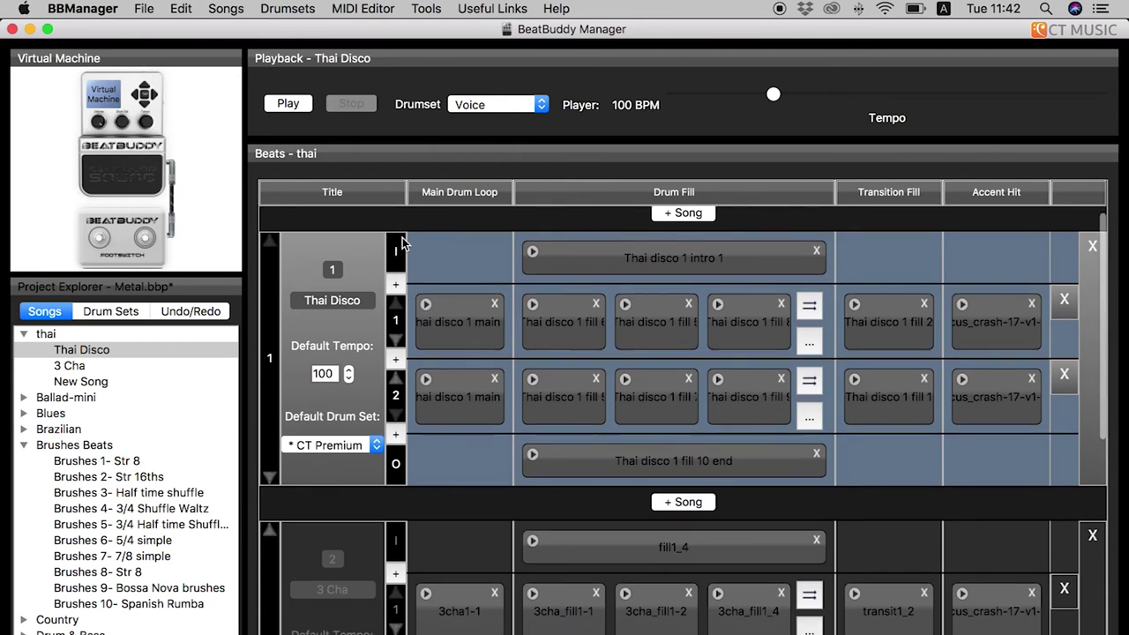
pyautogui.click(105, 313)
pyautogui.click(106, 313)
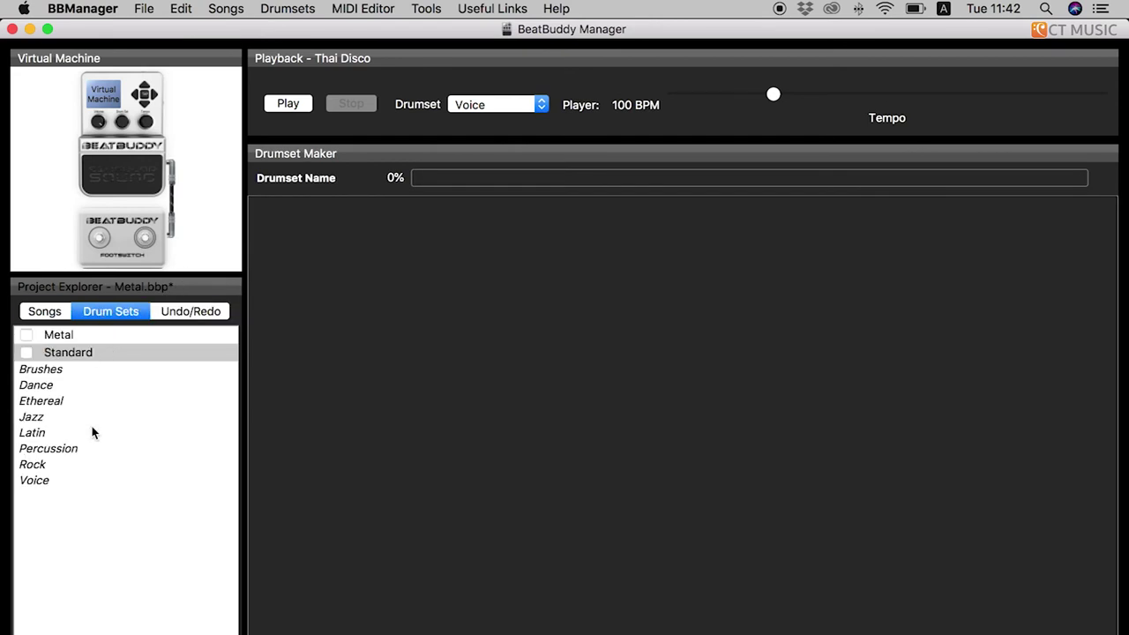
pyautogui.click(144, 9)
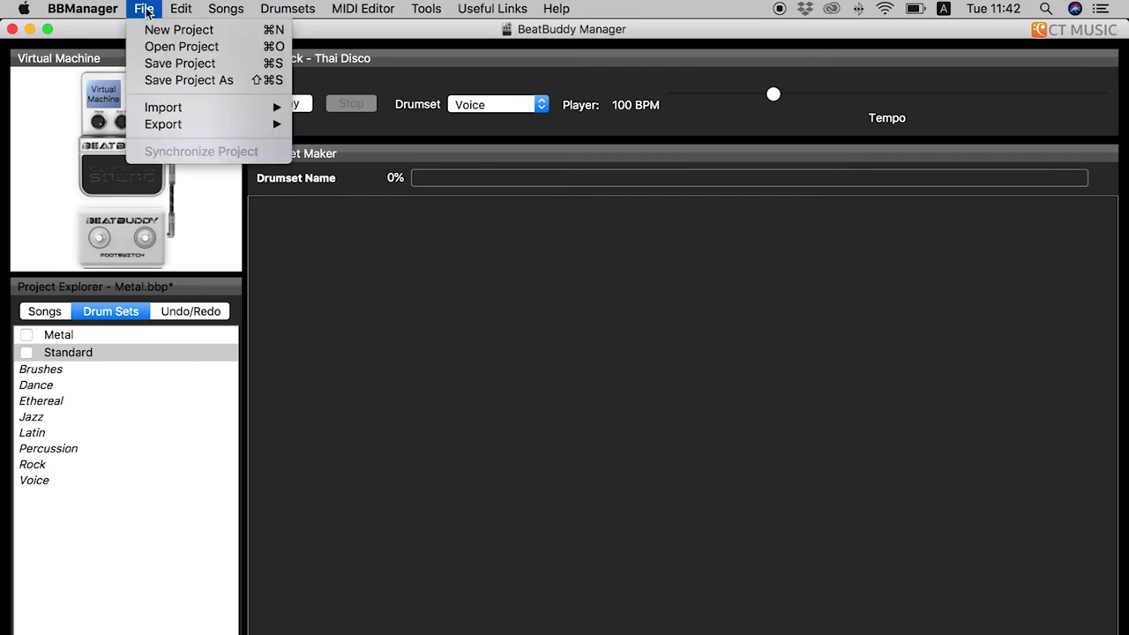
pyautogui.moveTo(167, 109)
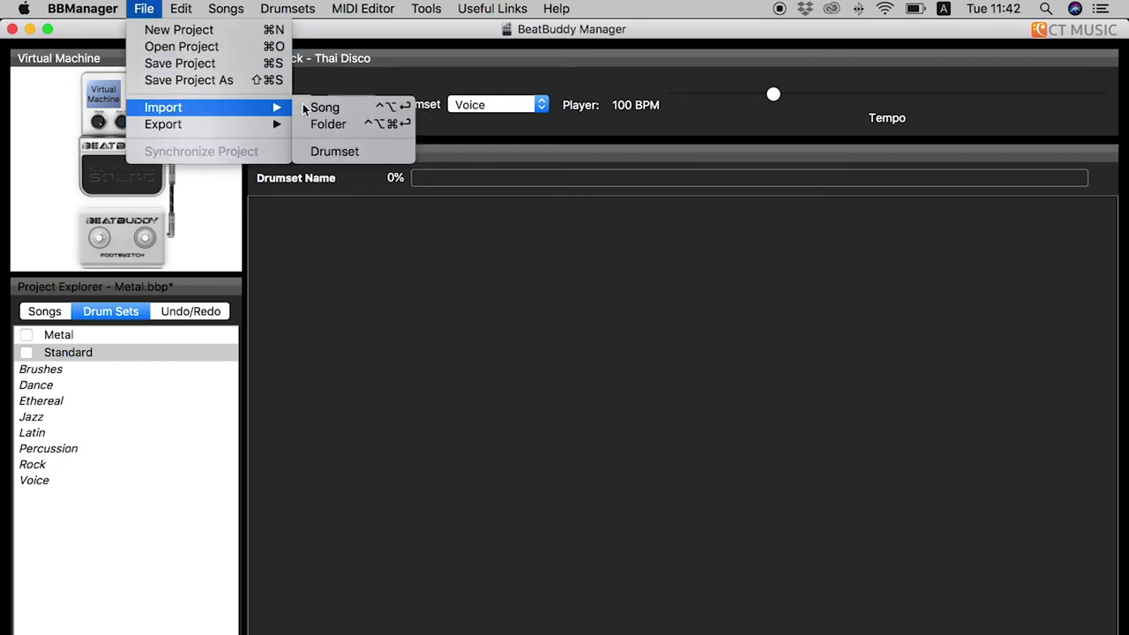
pyautogui.click(344, 152)
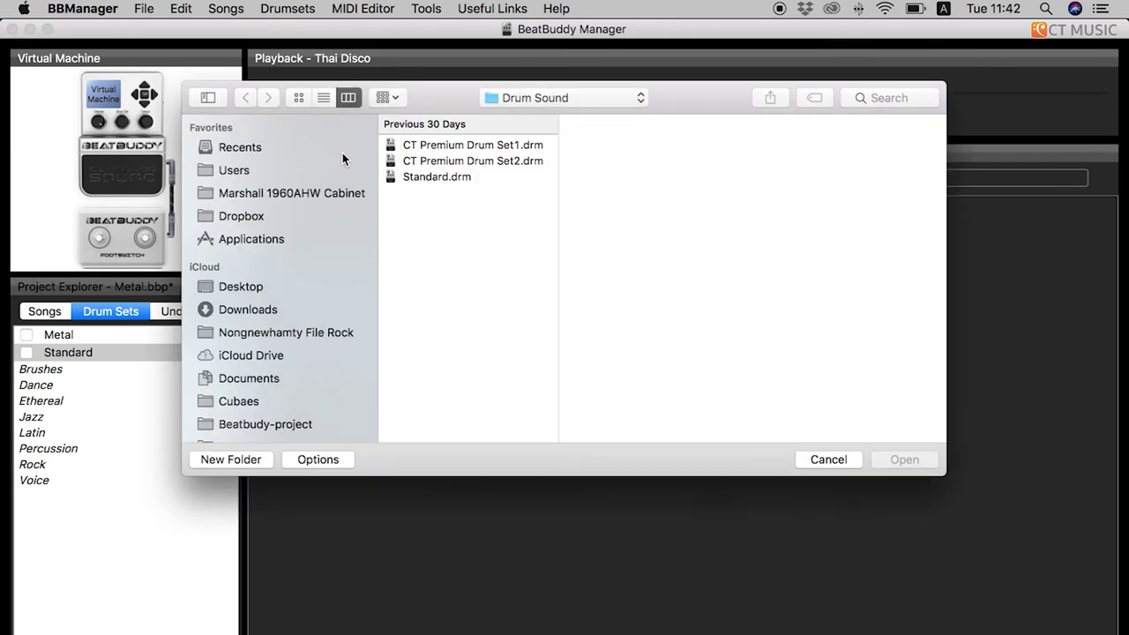
pyautogui.click(504, 148)
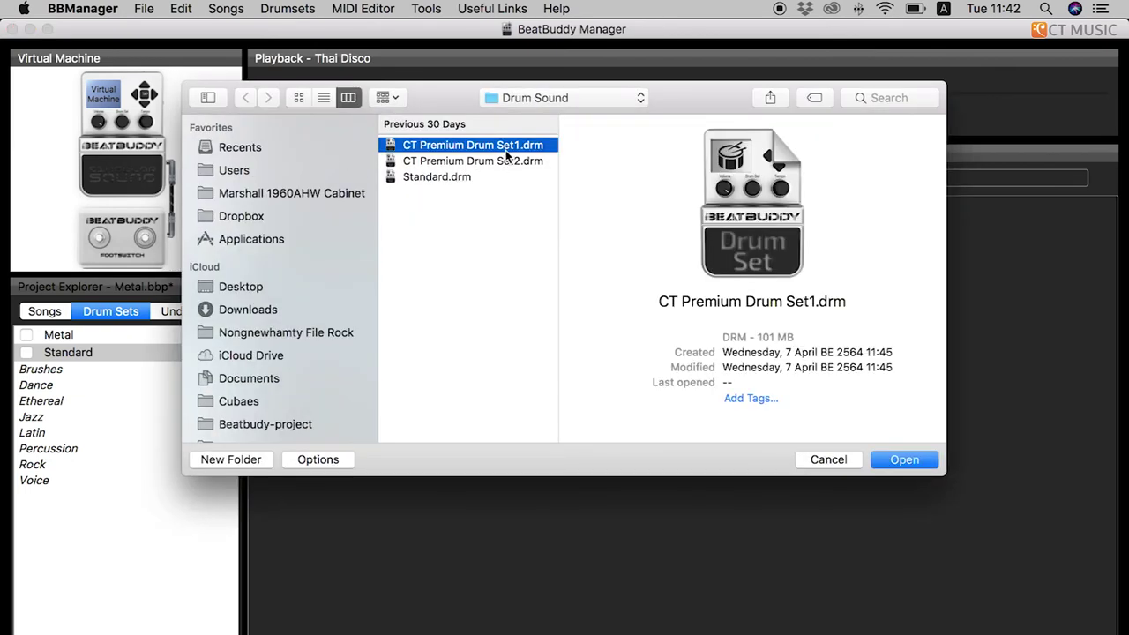
pyautogui.click(913, 460)
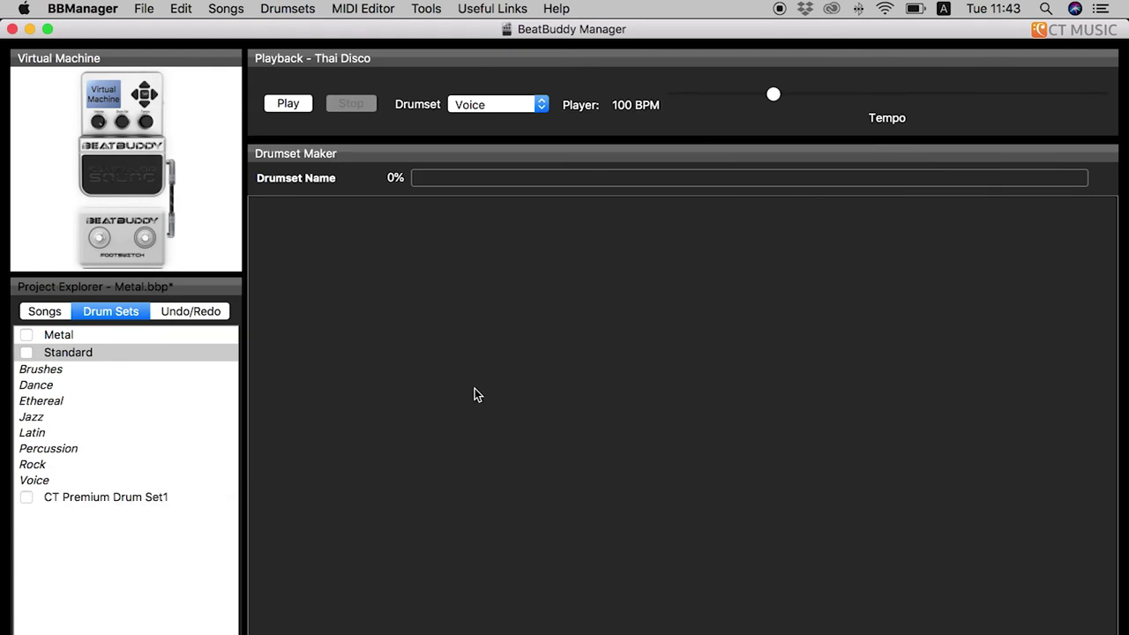
# - Enable the imported CT Premium Drum Set1 in the project's drum set list and open it in the Drumset Maker
pyautogui.click(96, 498)
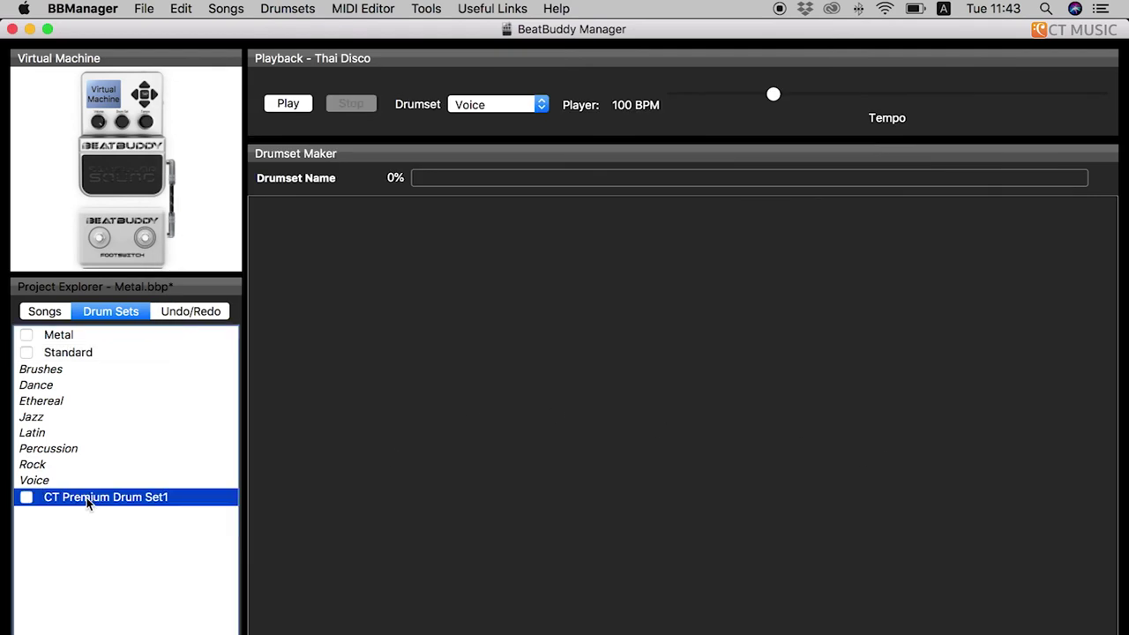
pyautogui.click(32, 498)
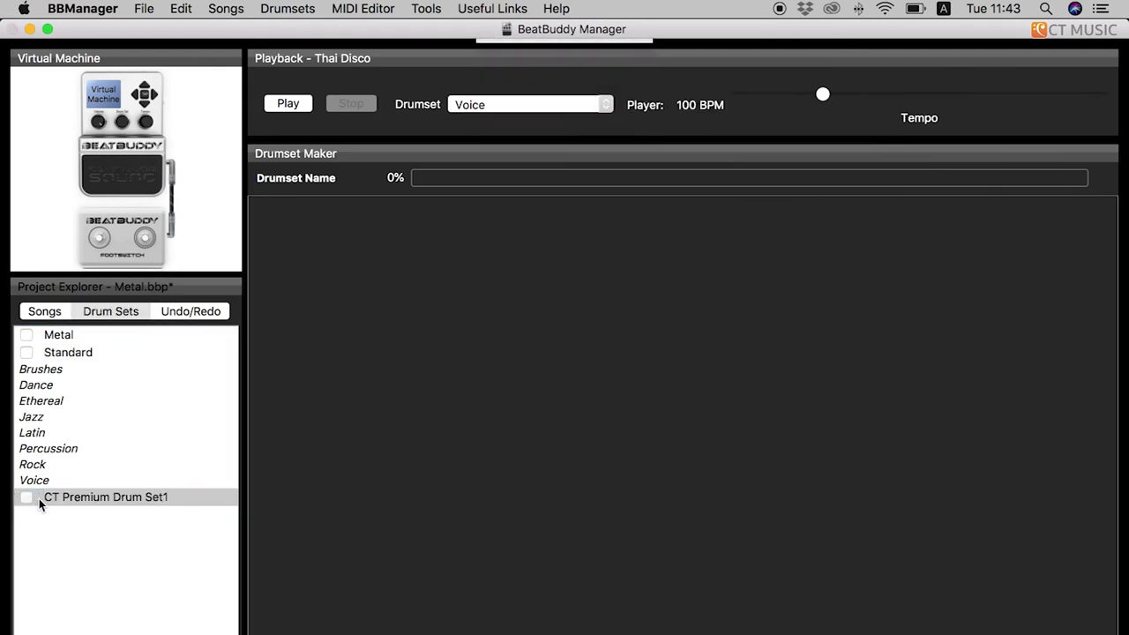
pyautogui.click(130, 498)
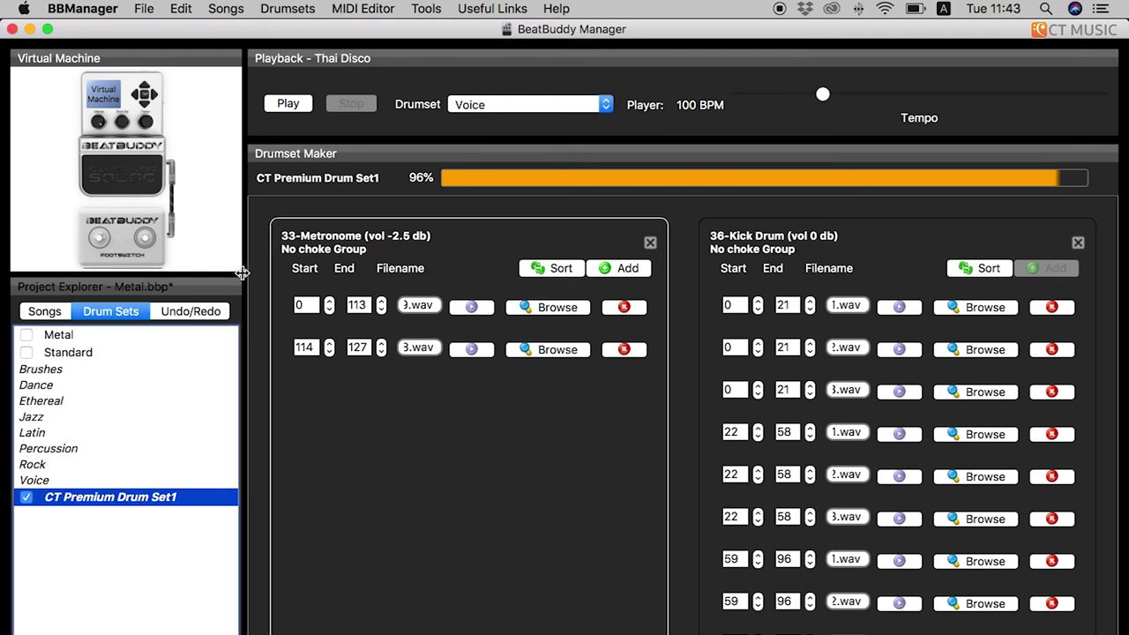
# - Return to the songs and set Thai Disco's default drum set to the imported CT Premium Drum Set1
pyautogui.click(45, 314)
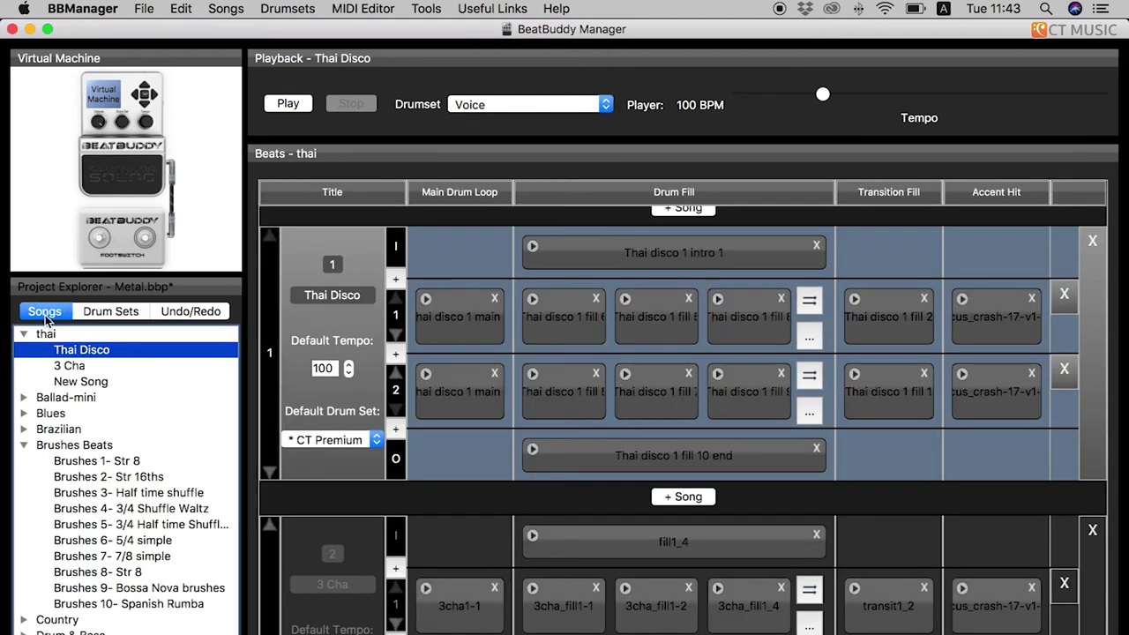
pyautogui.click(333, 438)
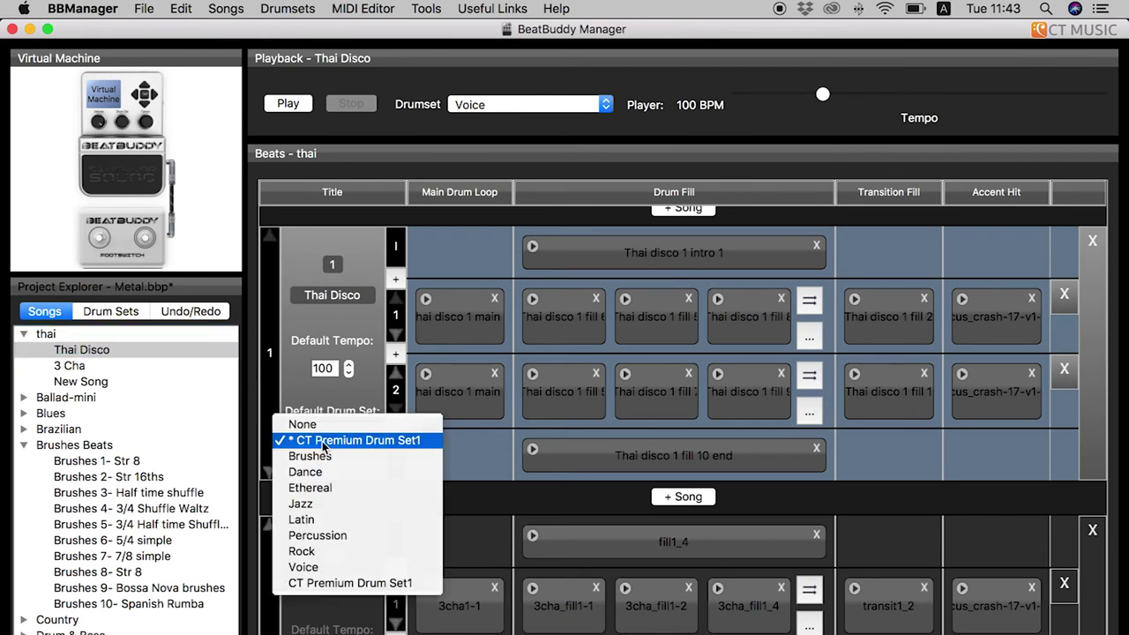
pyautogui.click(383, 585)
# - Set the 3 Cha song's default drum set to the imported CT Premium Drum Set1
pyautogui.scroll(-3, 335, 432)
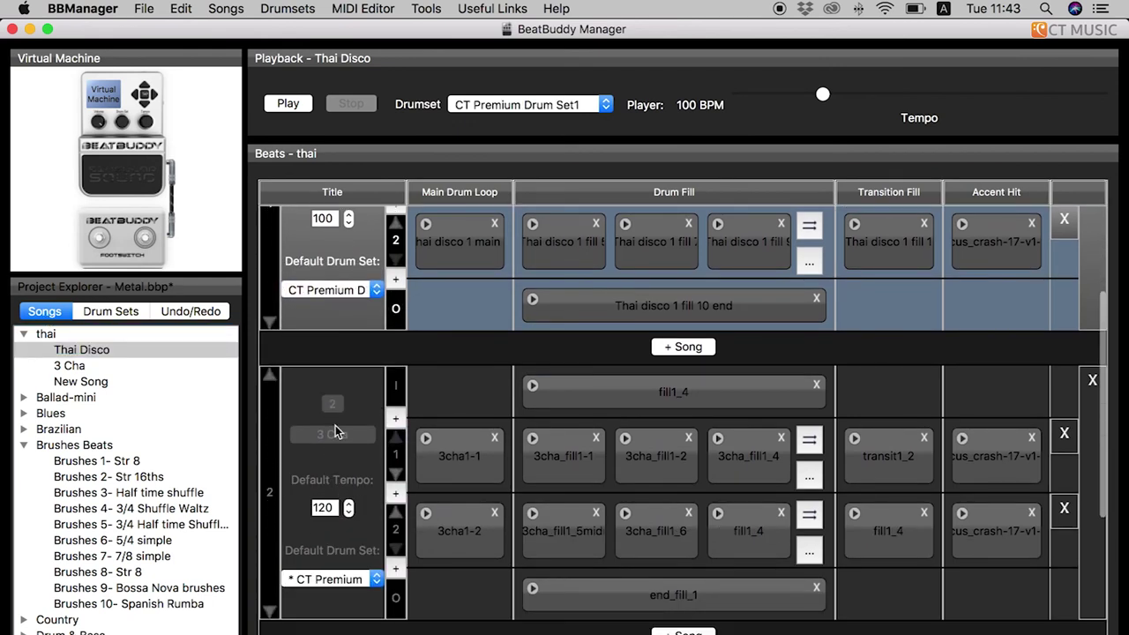
pyautogui.click(329, 572)
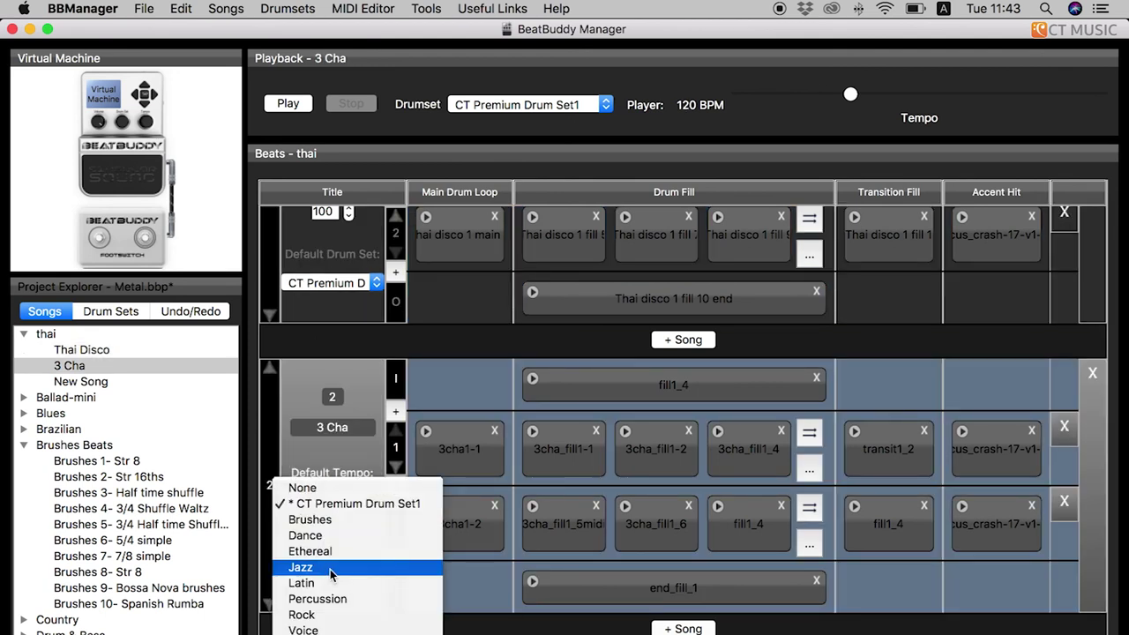
pyautogui.press('Return')
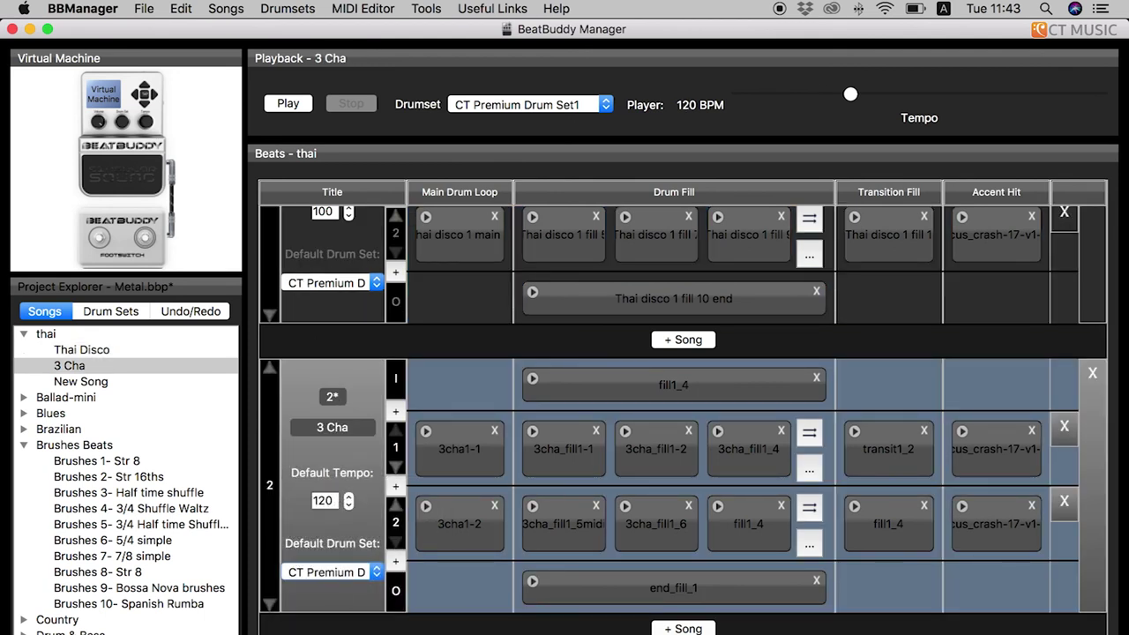
# - Save the project and rearrange the songs in the thai folder with 3 Cha above Thai Disco
pyautogui.scroll(-2, 340, 353)
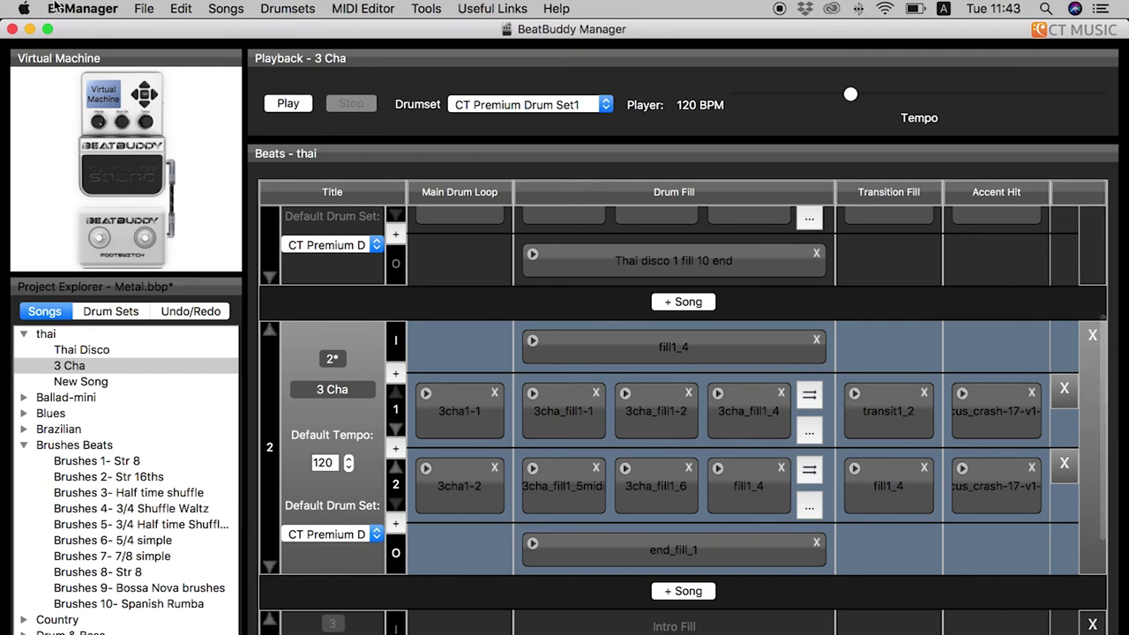
pyautogui.click(134, 7)
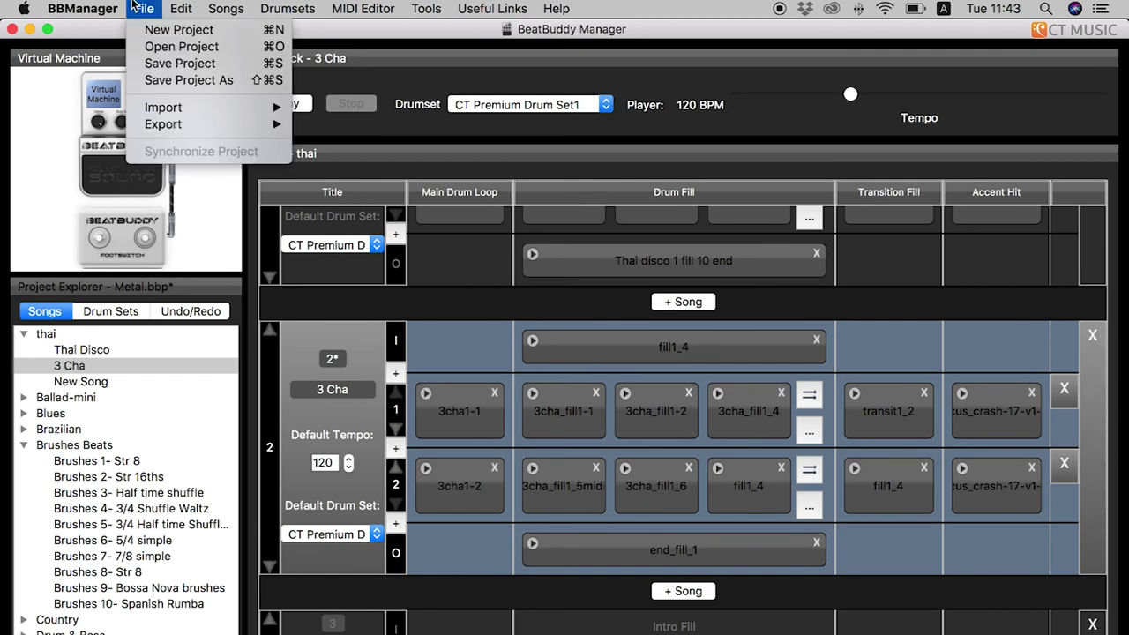
pyautogui.click(172, 67)
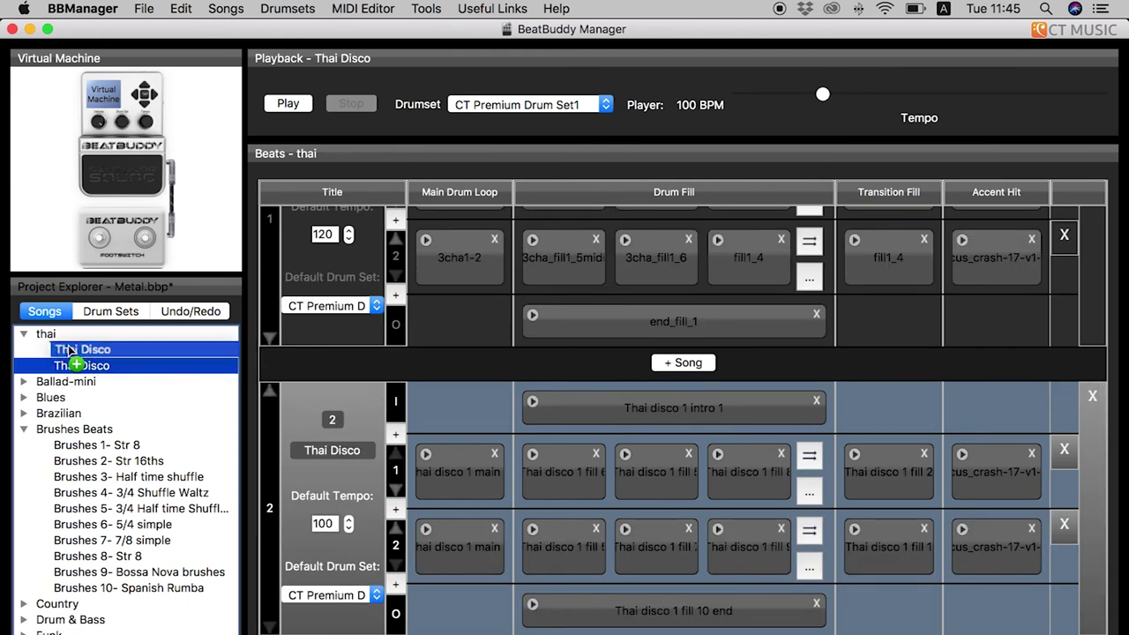
pyautogui.moveTo(70, 349)
pyautogui.mouseDown()
pyautogui.moveTo(74, 361)
pyautogui.moveTo(68, 349)
pyautogui.mouseUp()
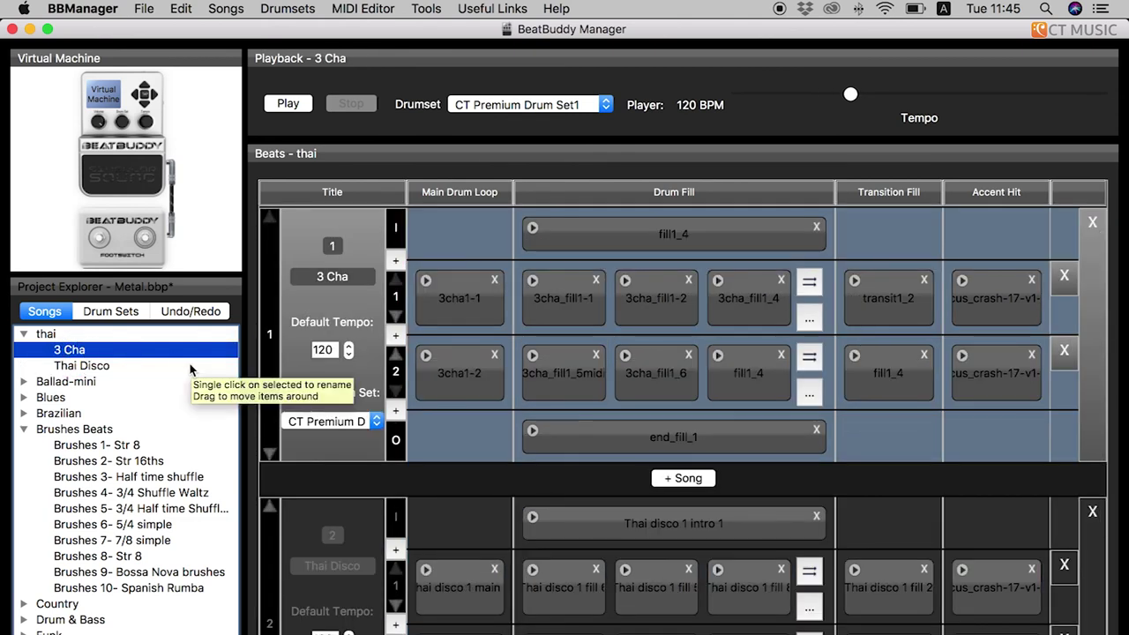